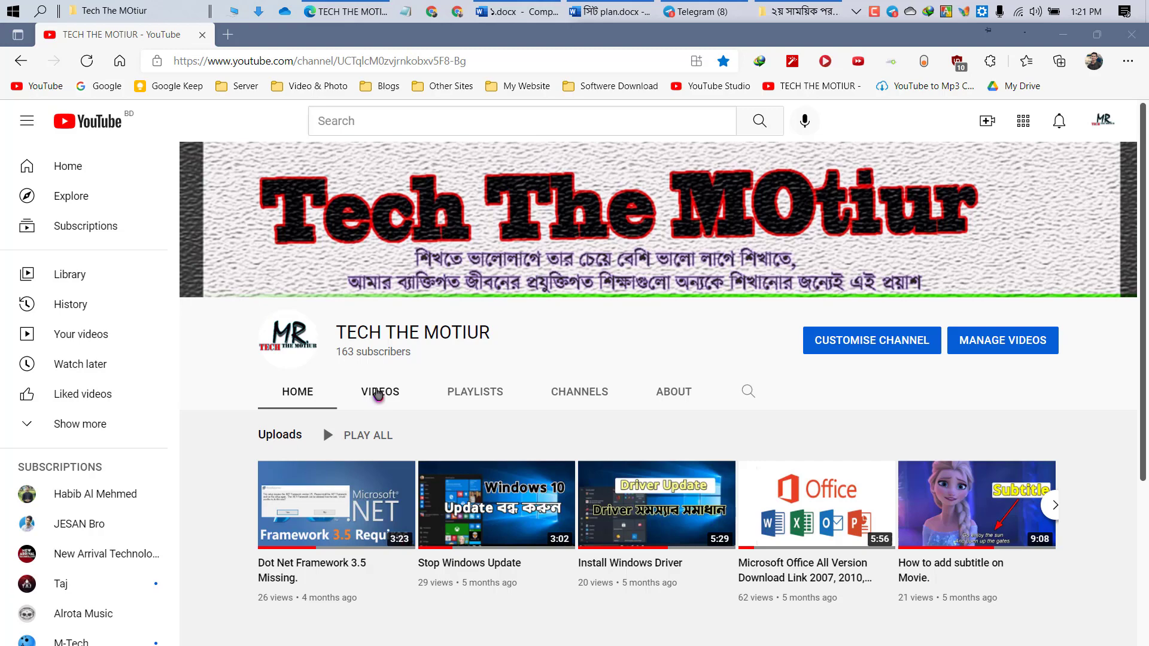
Step: Show the channel's uploaded videos on the VIDEOS tab and scroll through the grid
click(396, 390)
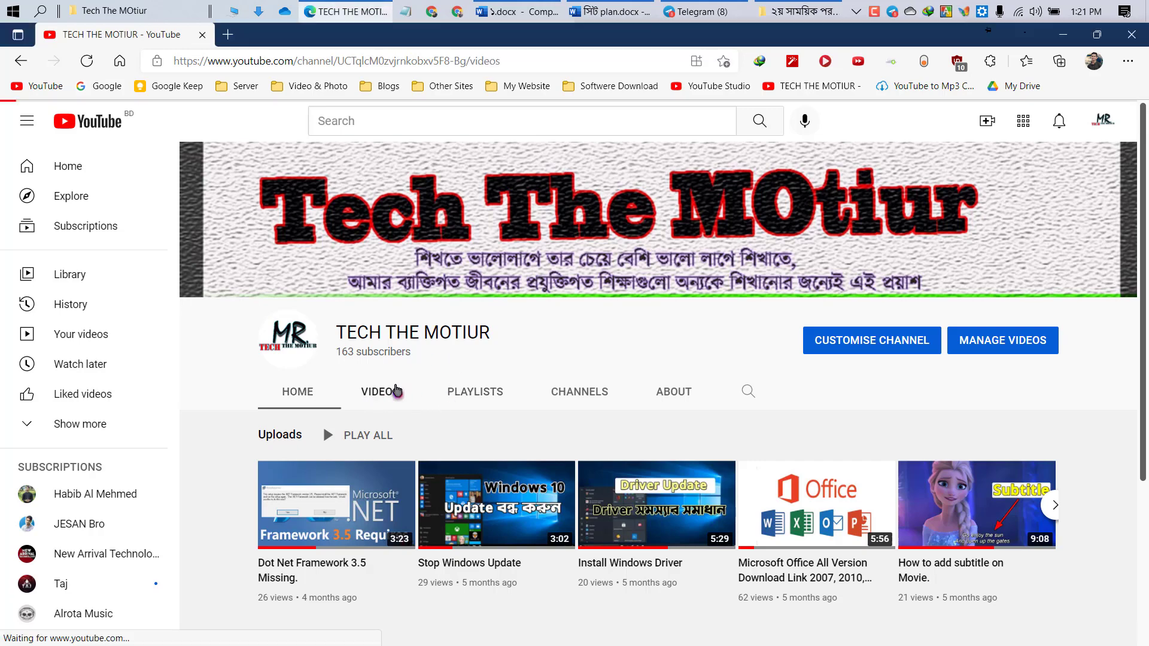
scroll(1101, 398, down, 10)
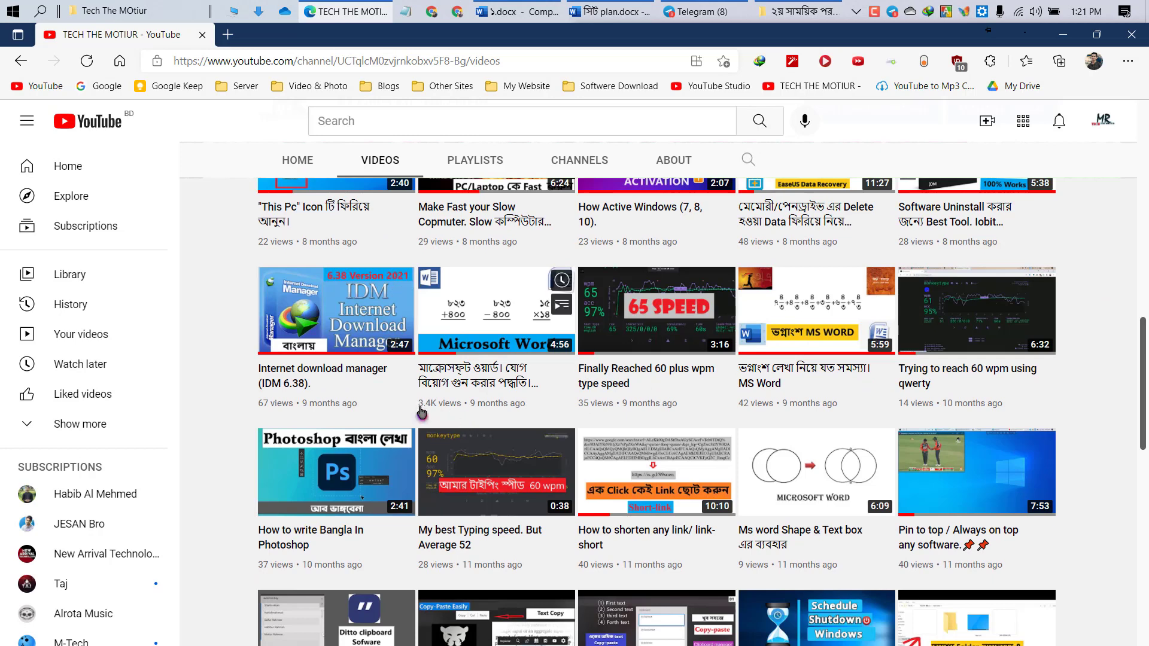
scroll(1123, 378, up, 3)
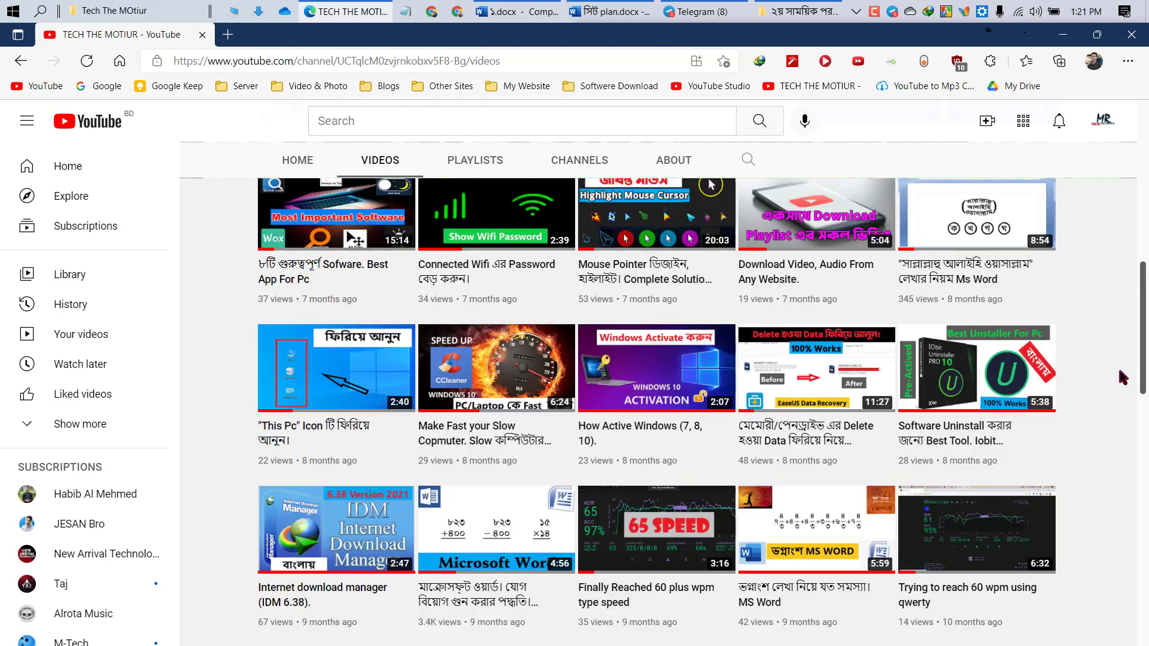
scroll(1122, 378, up, 3)
Step: Open the notifications list, scroll through it, then close it
click(1059, 123)
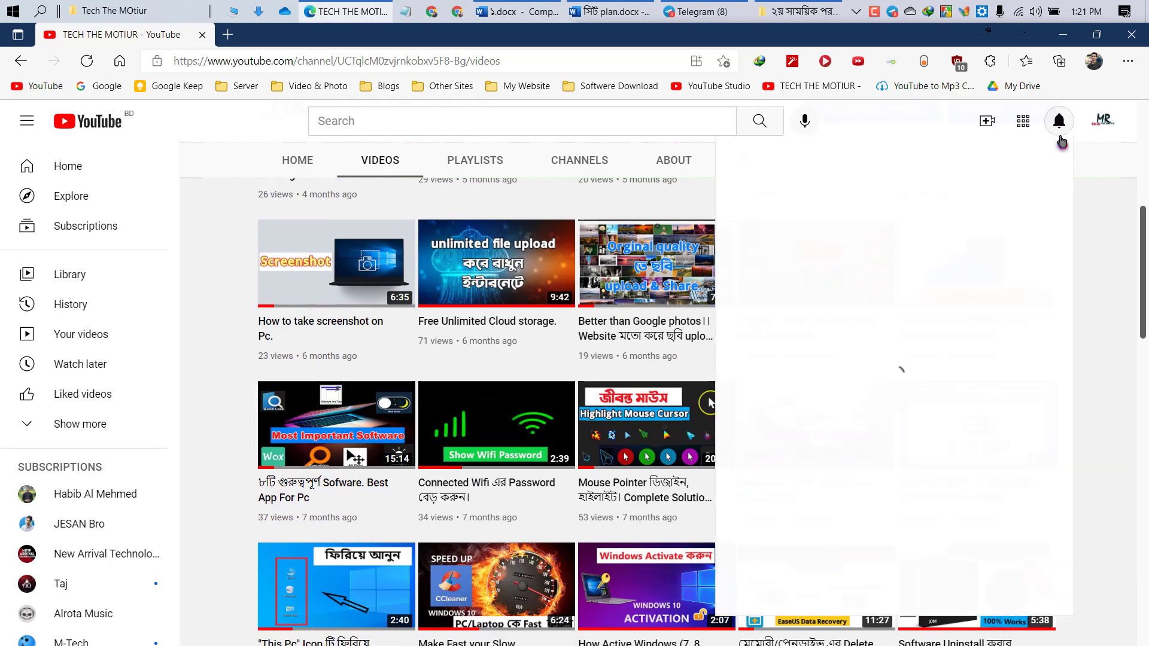
scroll(933, 391, down, 5)
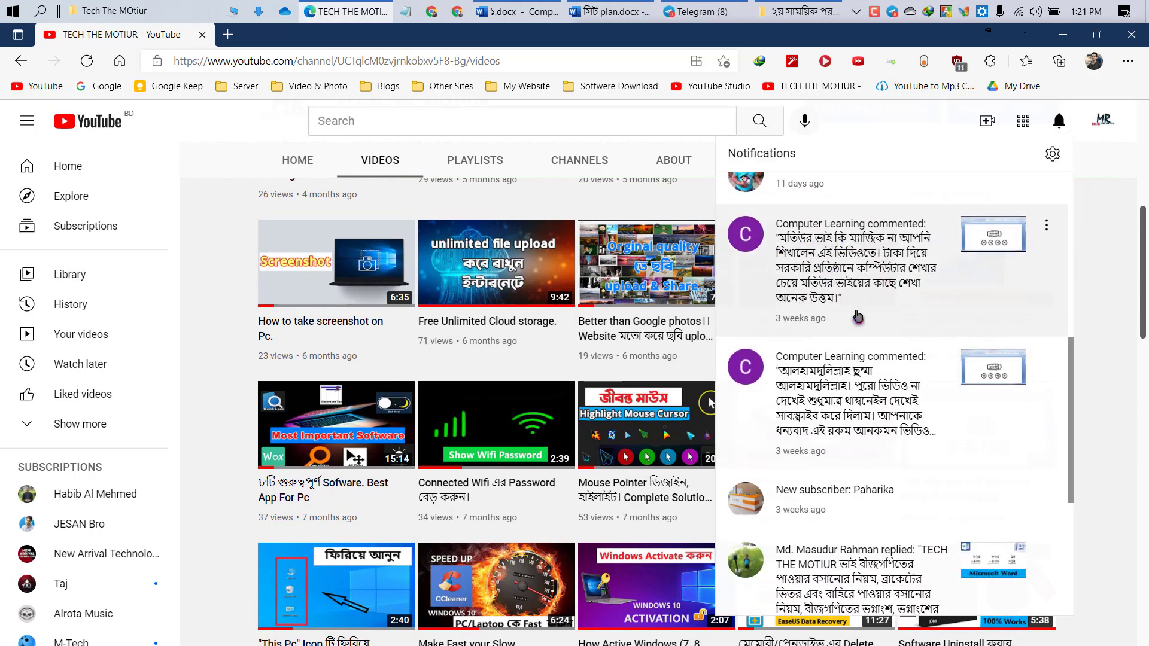
scroll(858, 316, down, 3)
scroll(879, 323, down, 2)
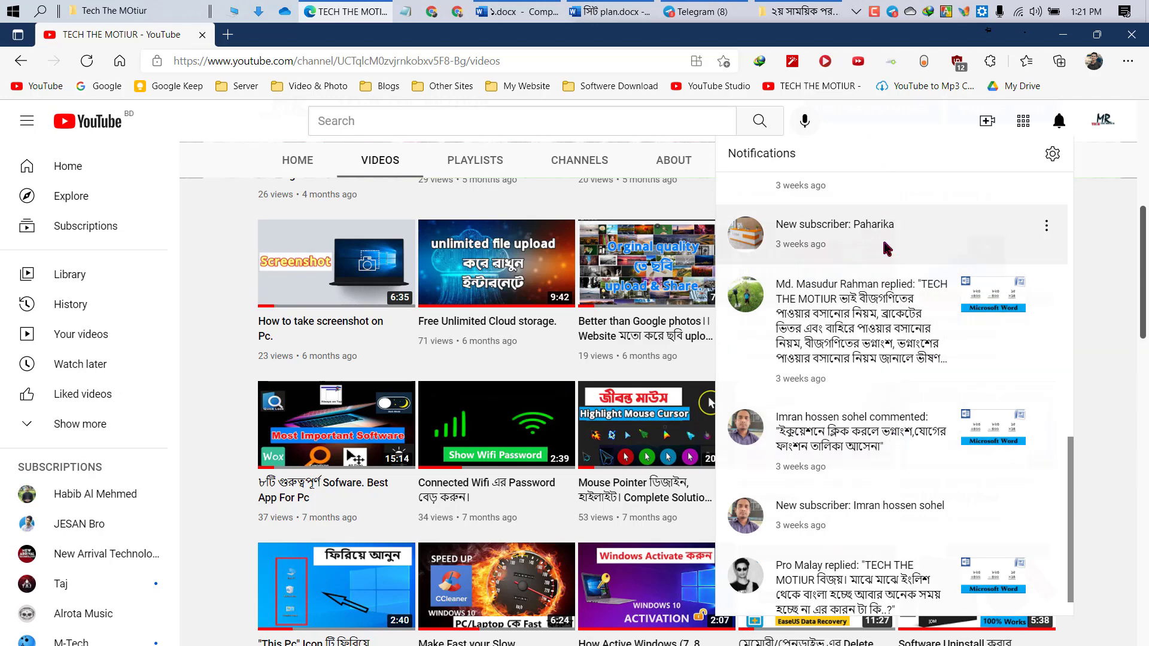
click(873, 135)
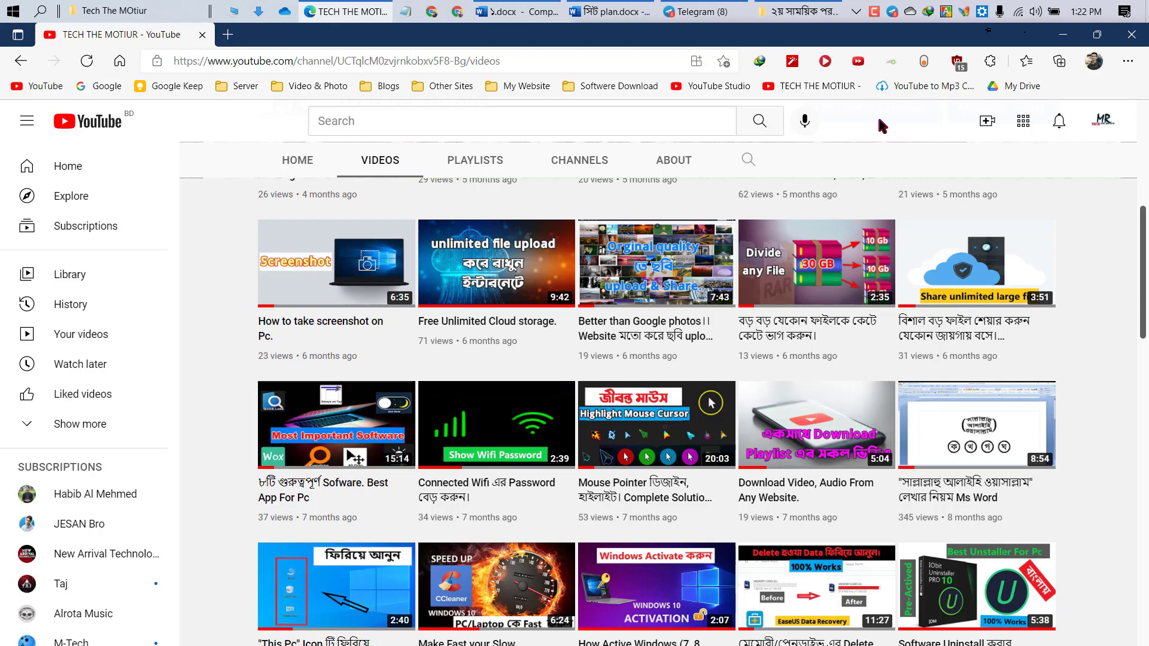
Step: Scroll back to the top of the channel page and switch to the 'সিট plan.docx' Word document
scroll(1101, 346, up, 7)
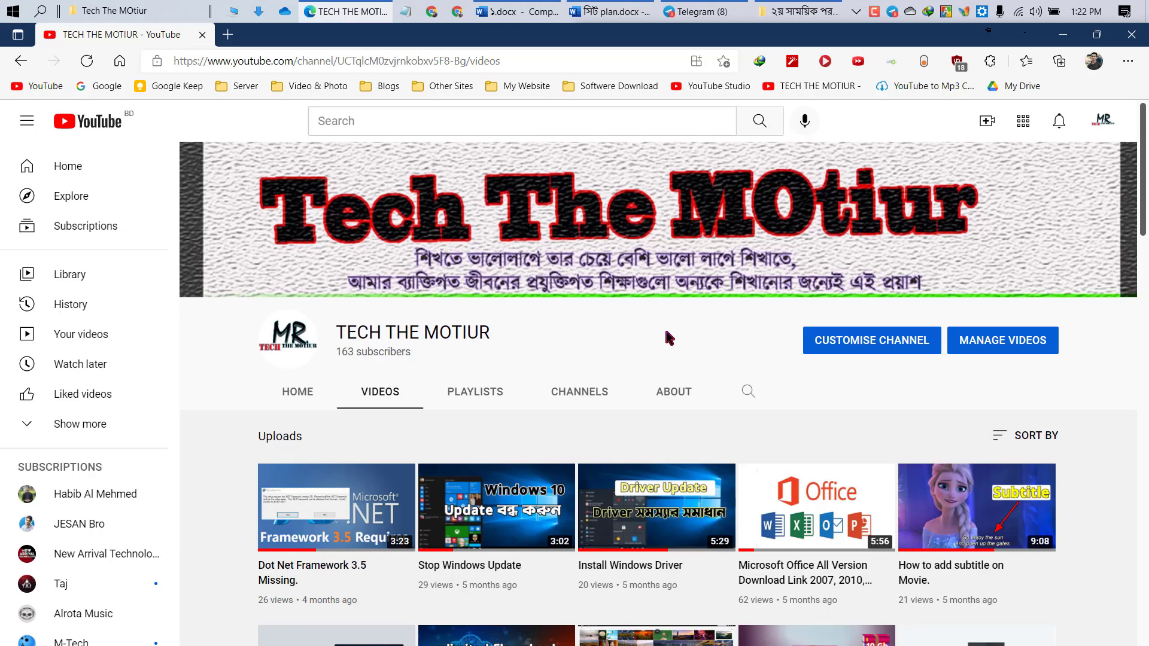
mouse_move(636, 185)
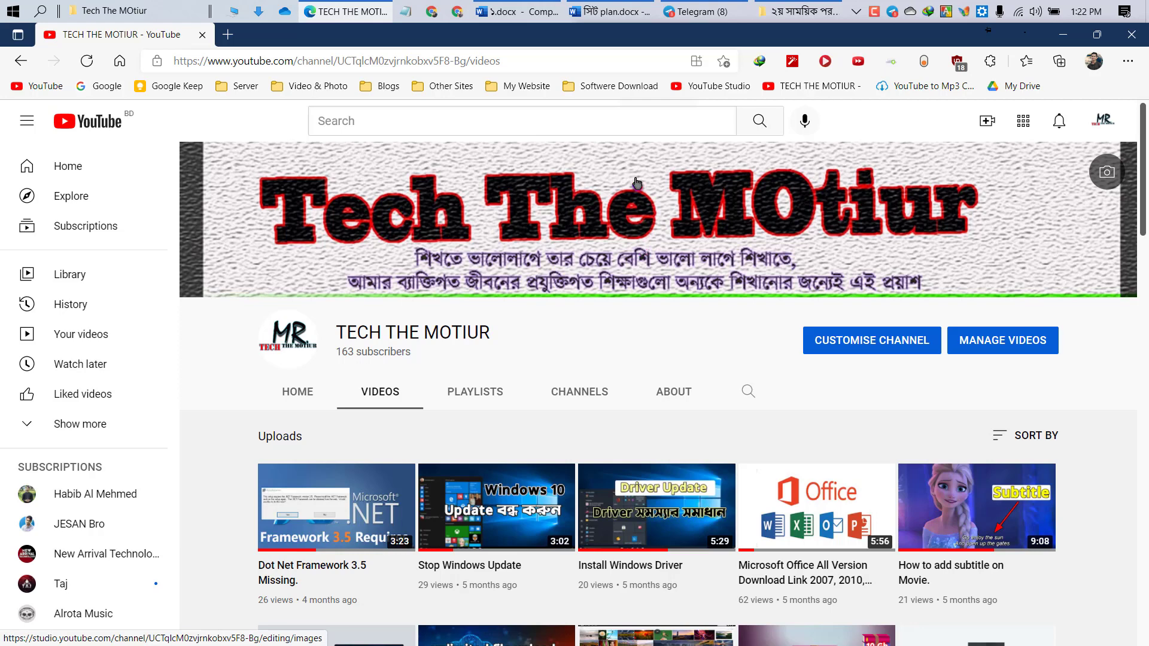
click(607, 11)
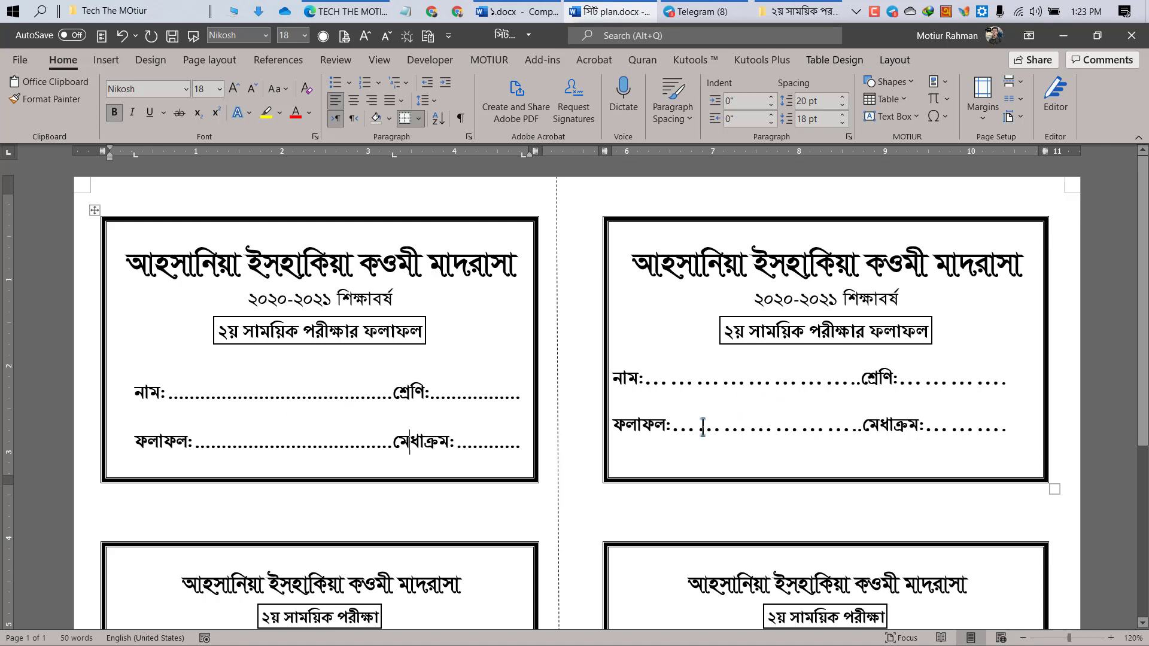
Step: Type a sample student name after নাম: on the left result card
double_click(376, 402)
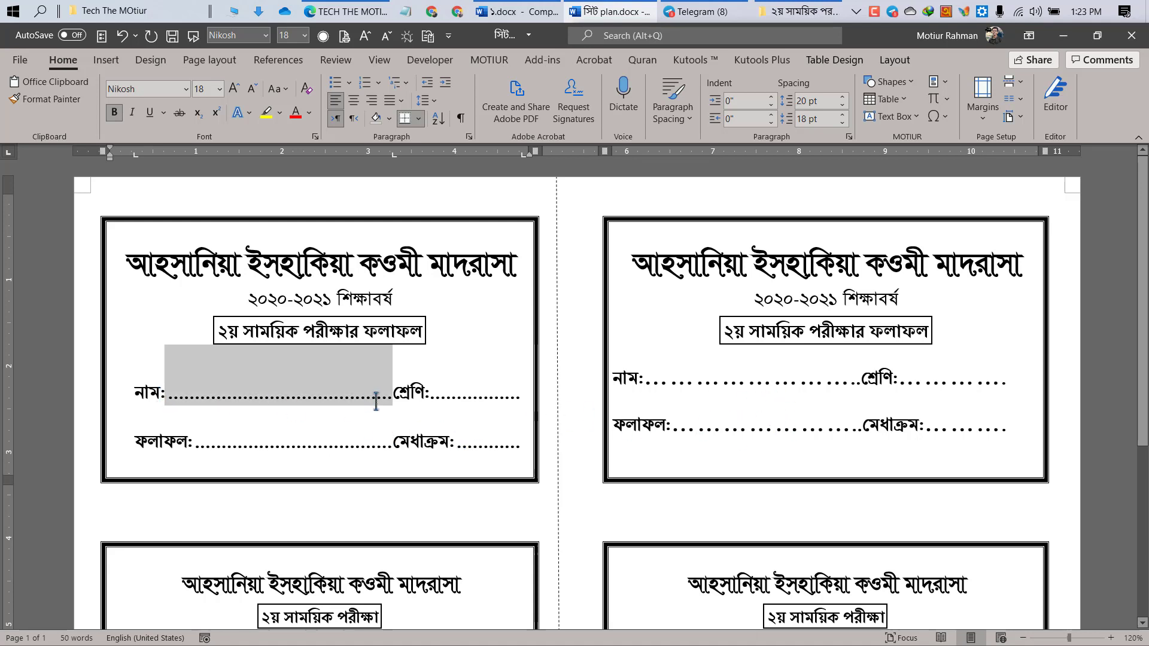
drag(695, 380, 780, 399)
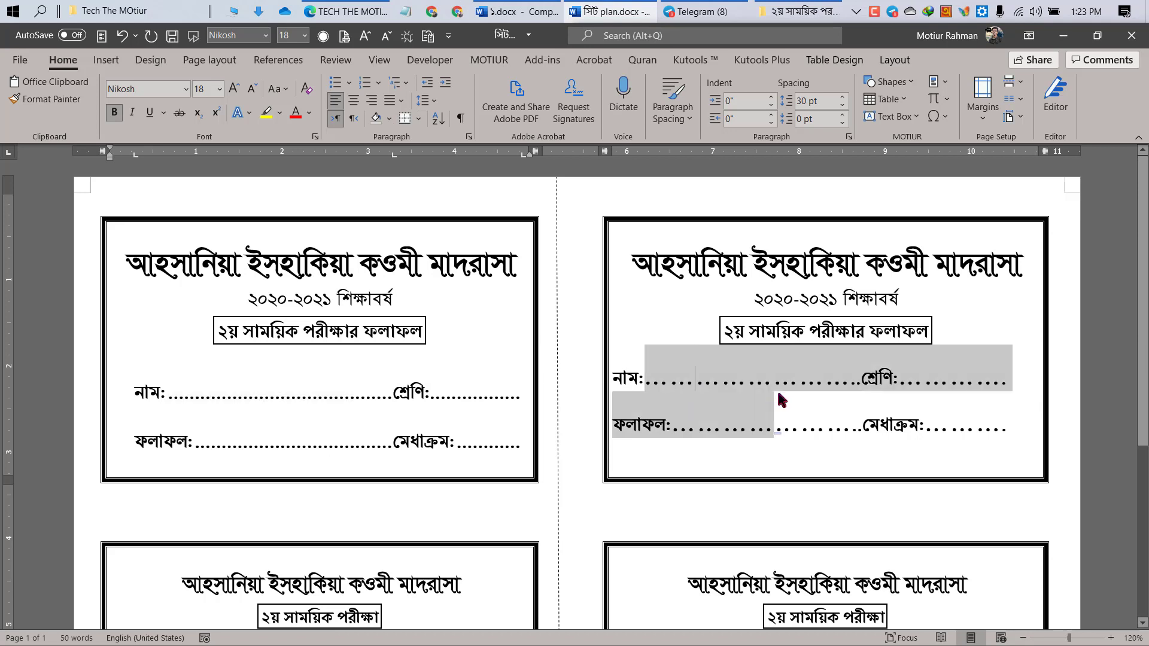
click(755, 432)
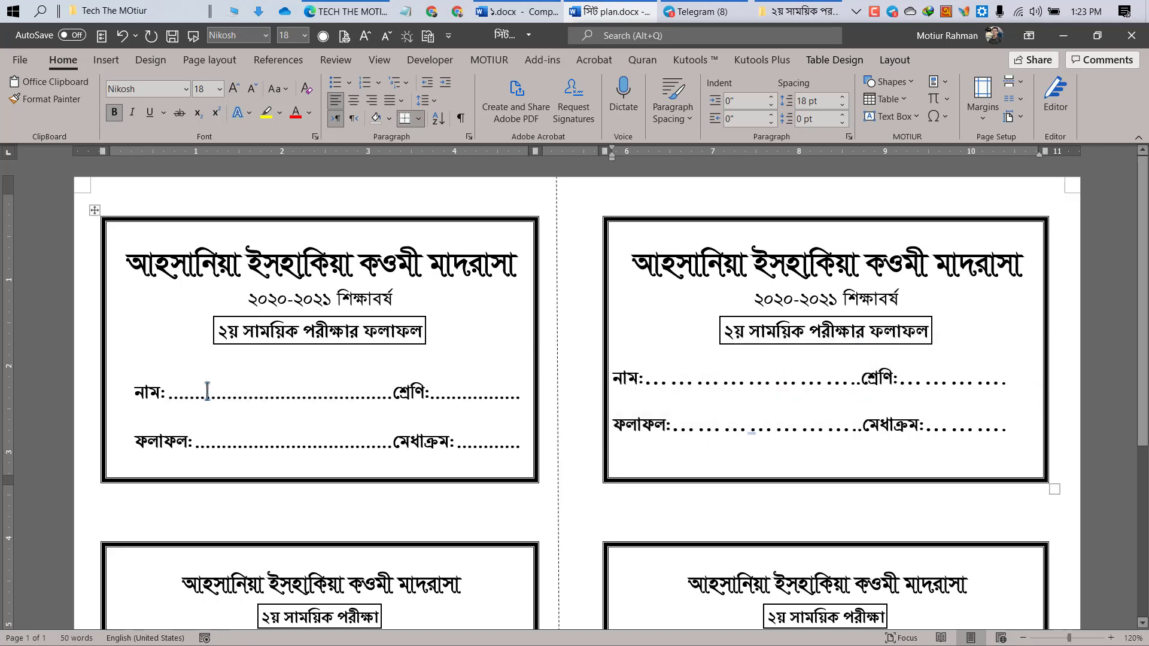
click(187, 387)
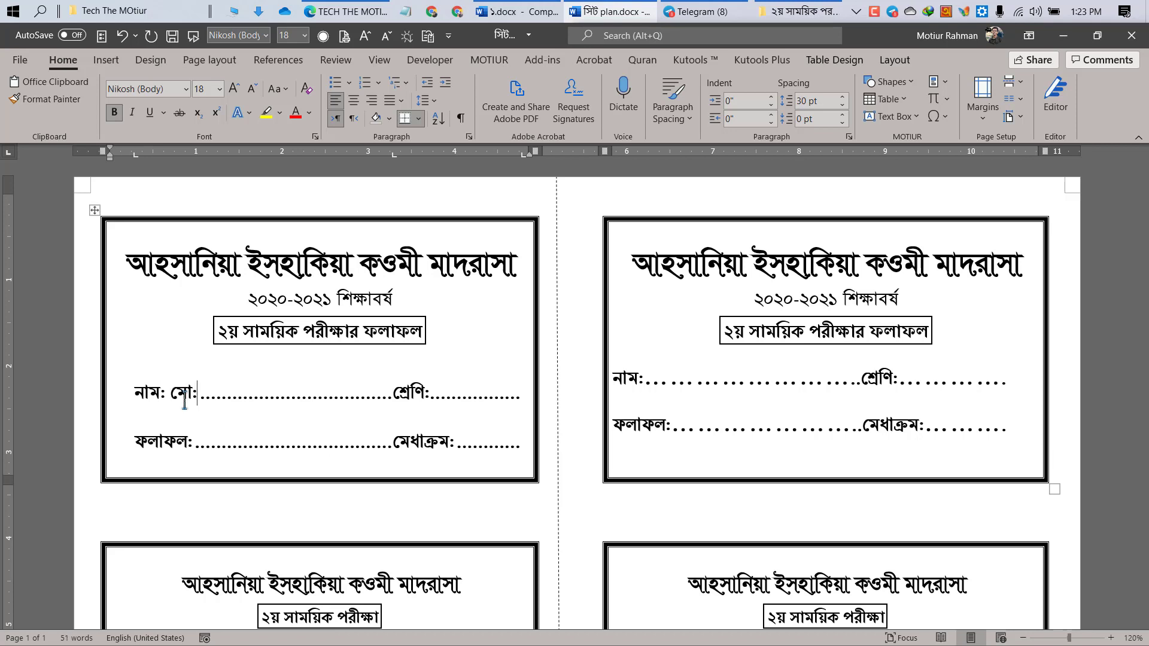
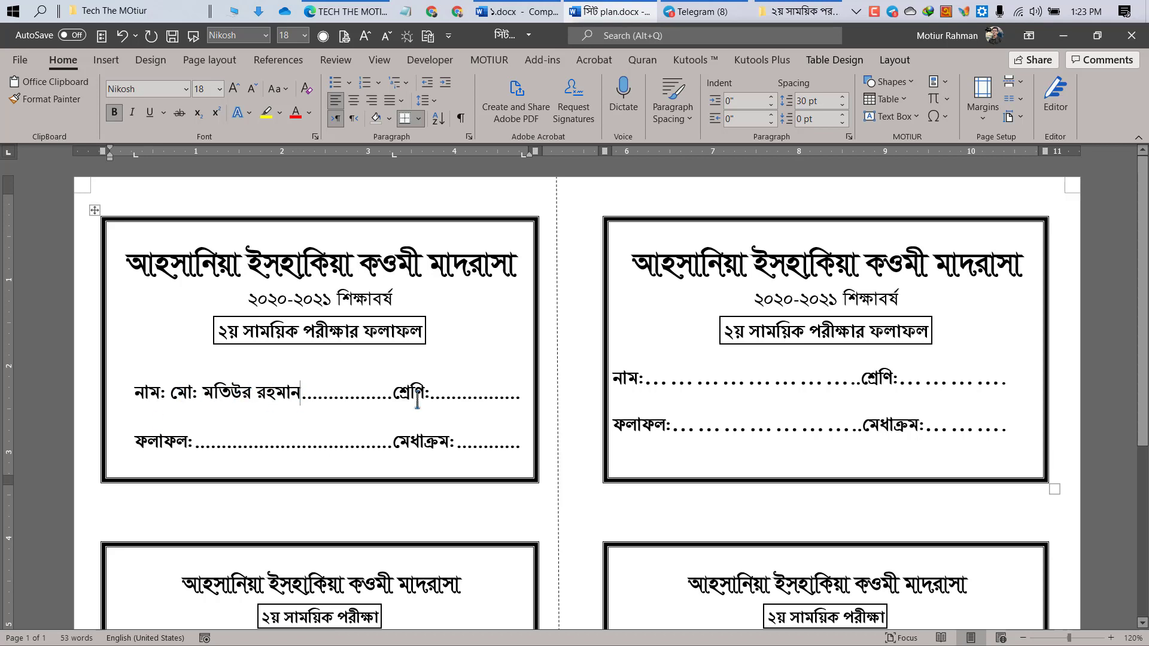
Step: Type the same sample name on the right card's name line and add five extra dots to its leader
click(670, 383)
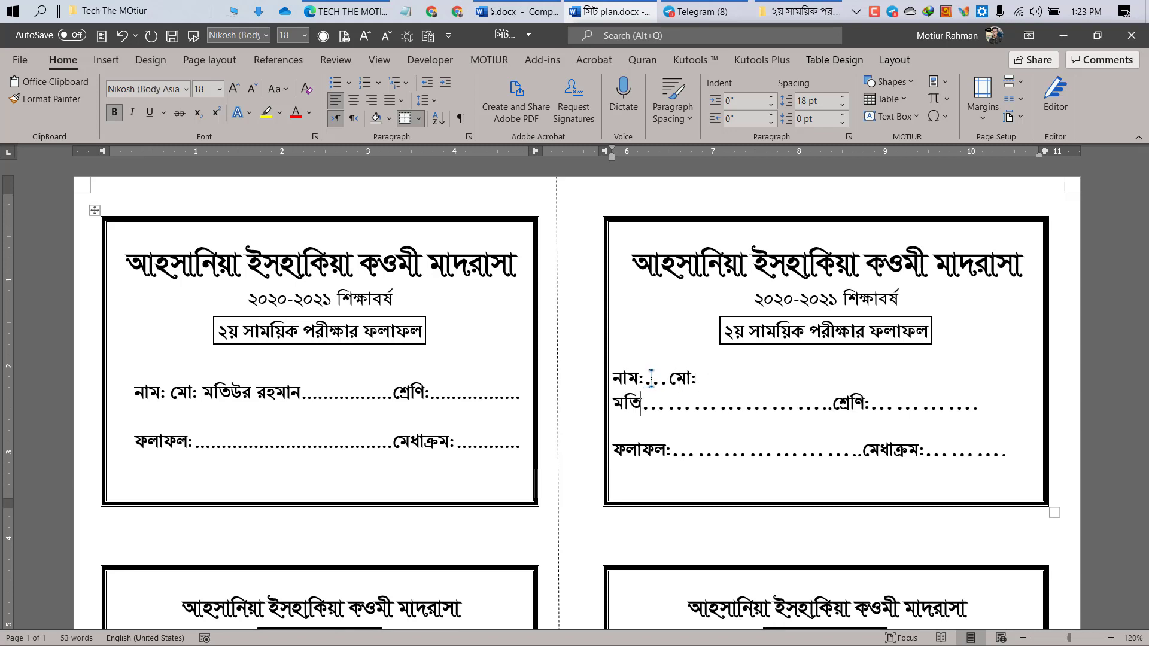
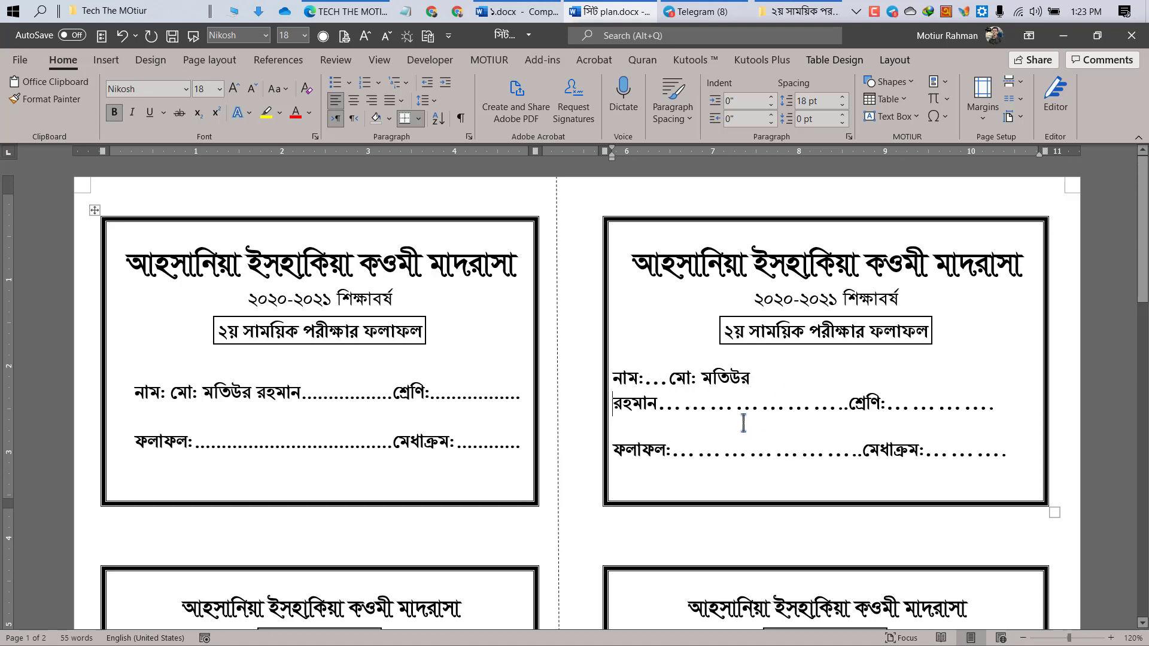
drag(691, 412, 784, 412)
click(733, 409)
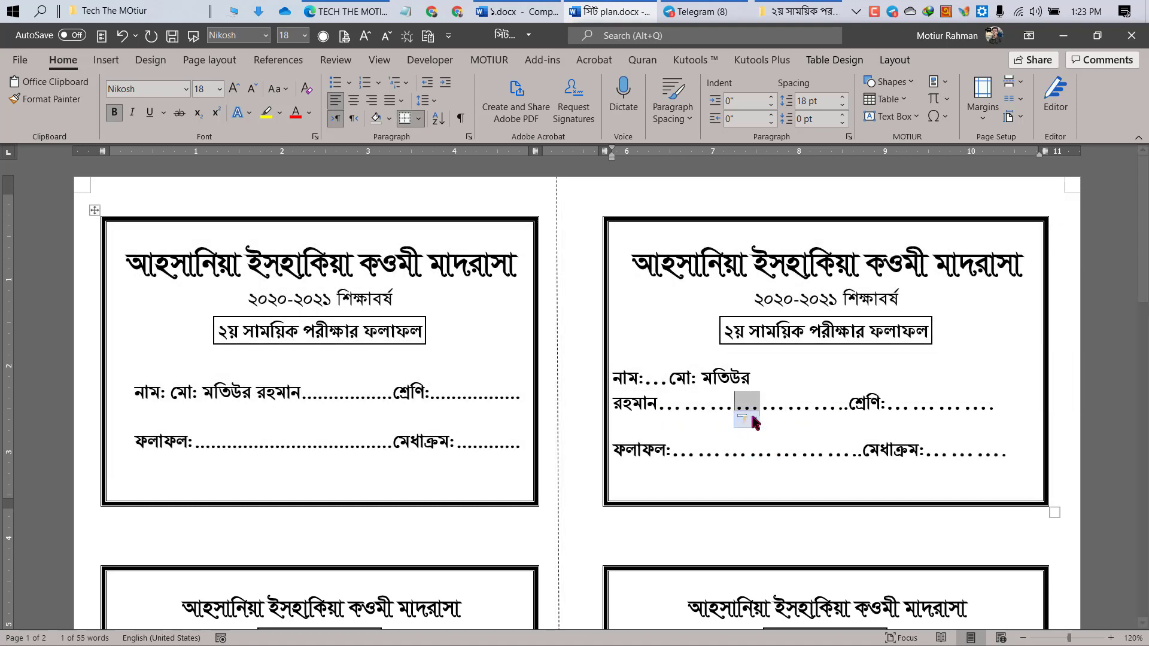
text(.....)
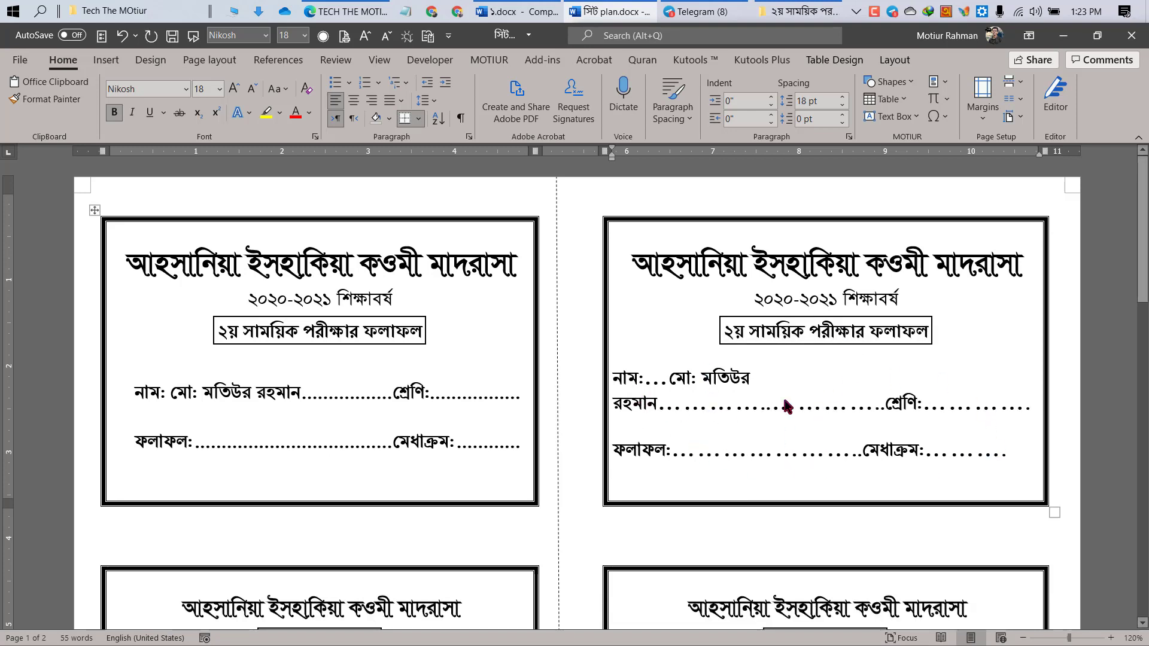
click(775, 450)
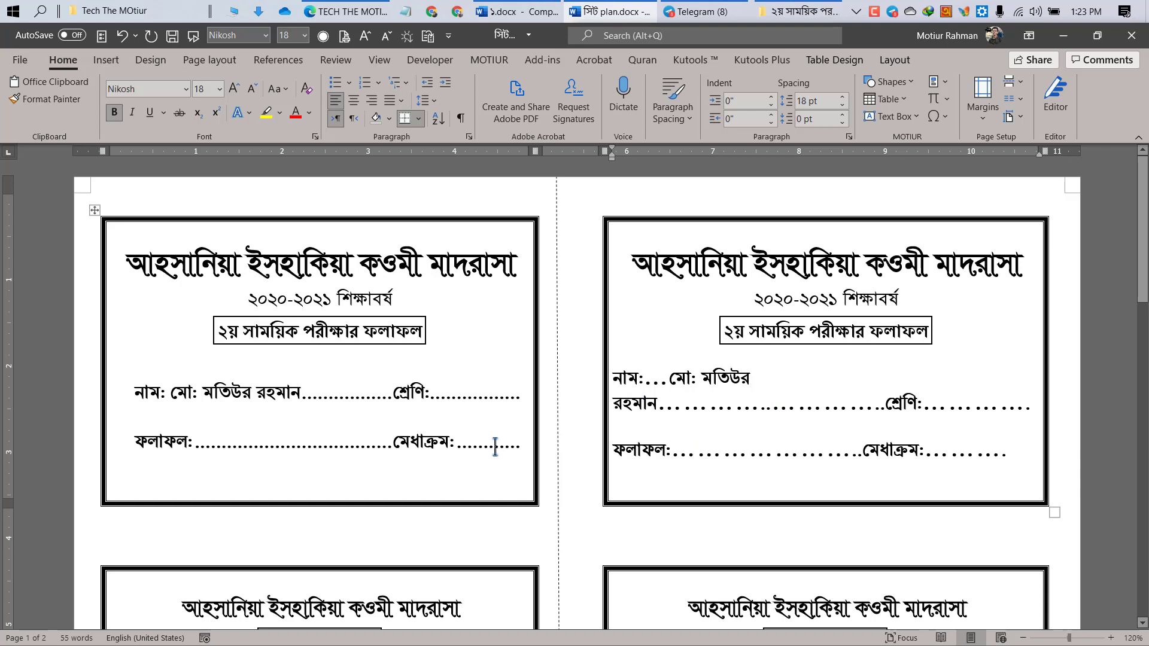
click(333, 392)
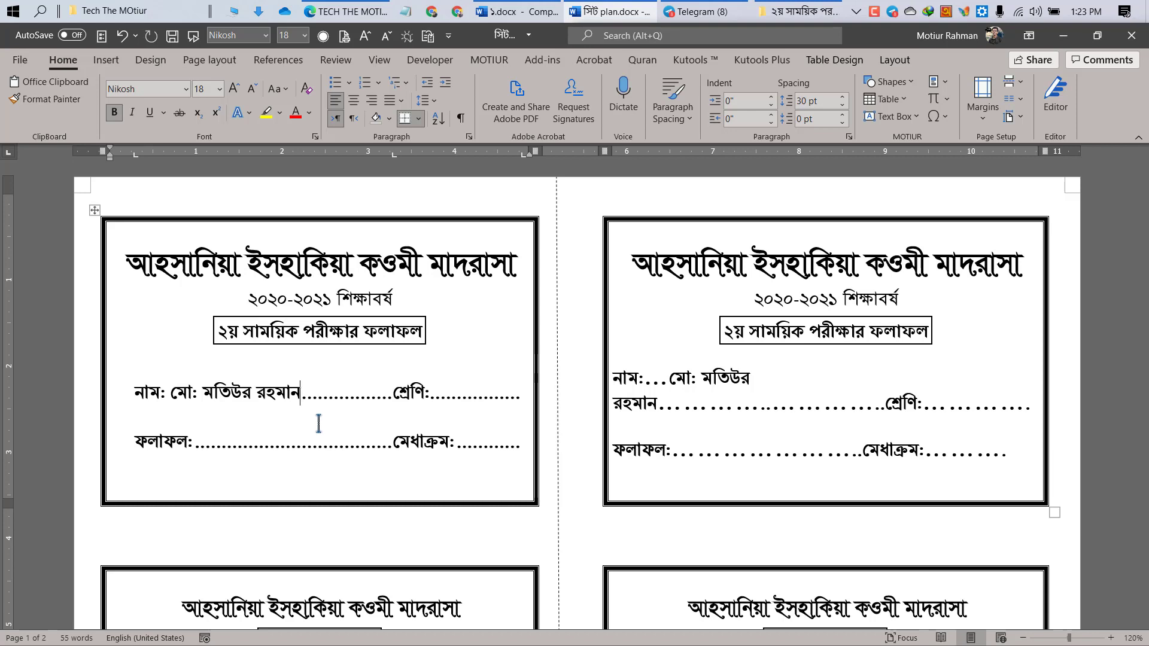
Step: Delete the sample name from the left card's নাম: line, leaving its dotted blank empty
key(ctrl+z)
key(ctrl+y)
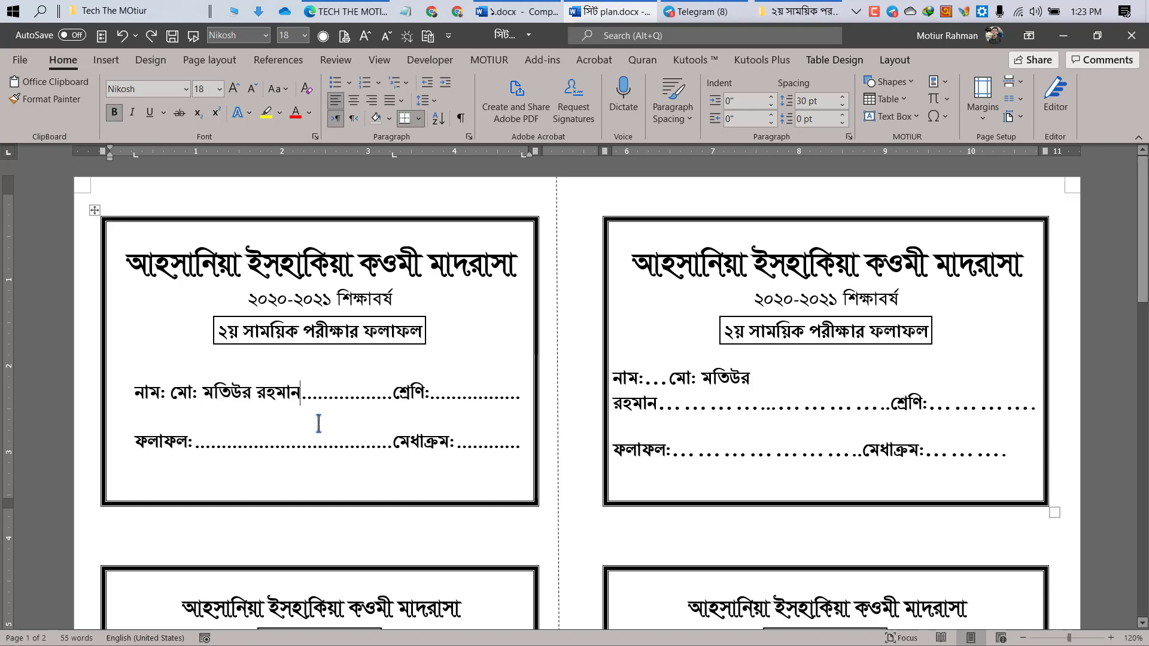
key(BackSpace)
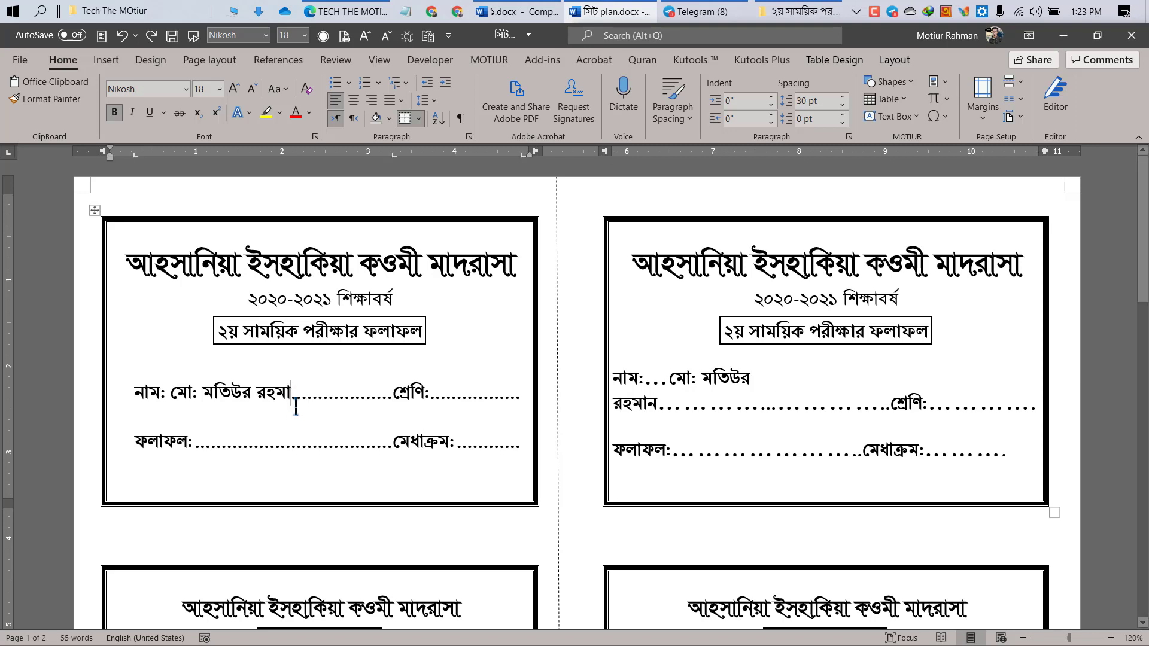
key(BackSpace)
key(BackSpace)
key(BackSpace)
key(BackSpace)
key(BackSpace)
key(BackSpace)
key(BackSpace)
key(BackSpace)
key(BackSpace)
key(BackSpace)
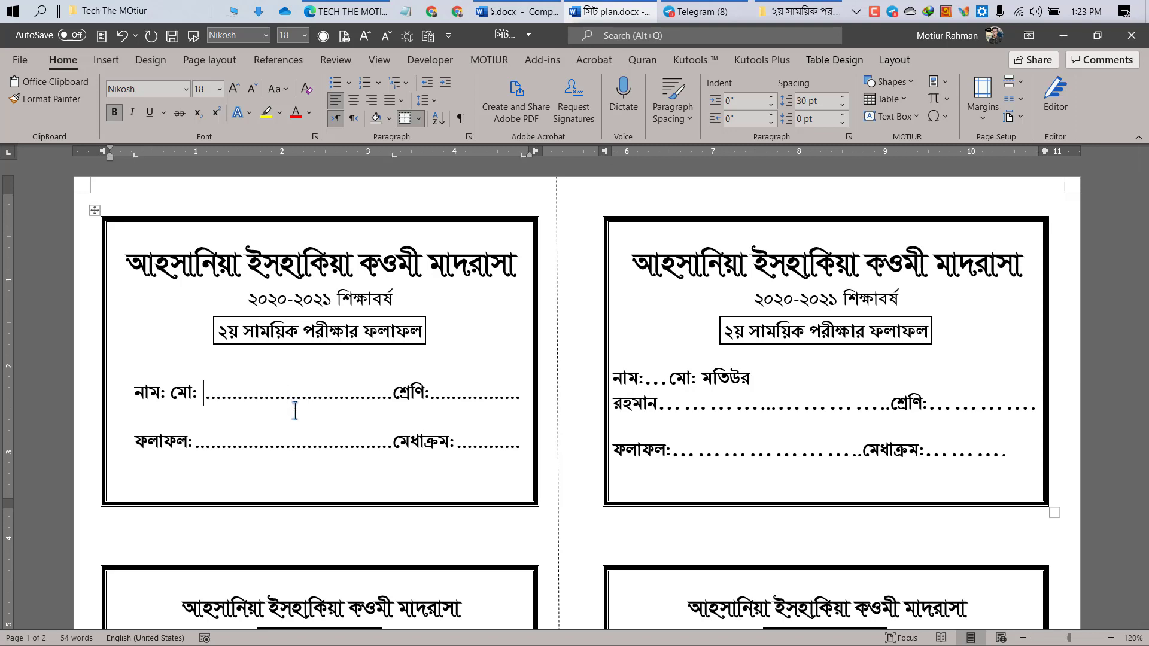
key(BackSpace)
key(BackSpace)
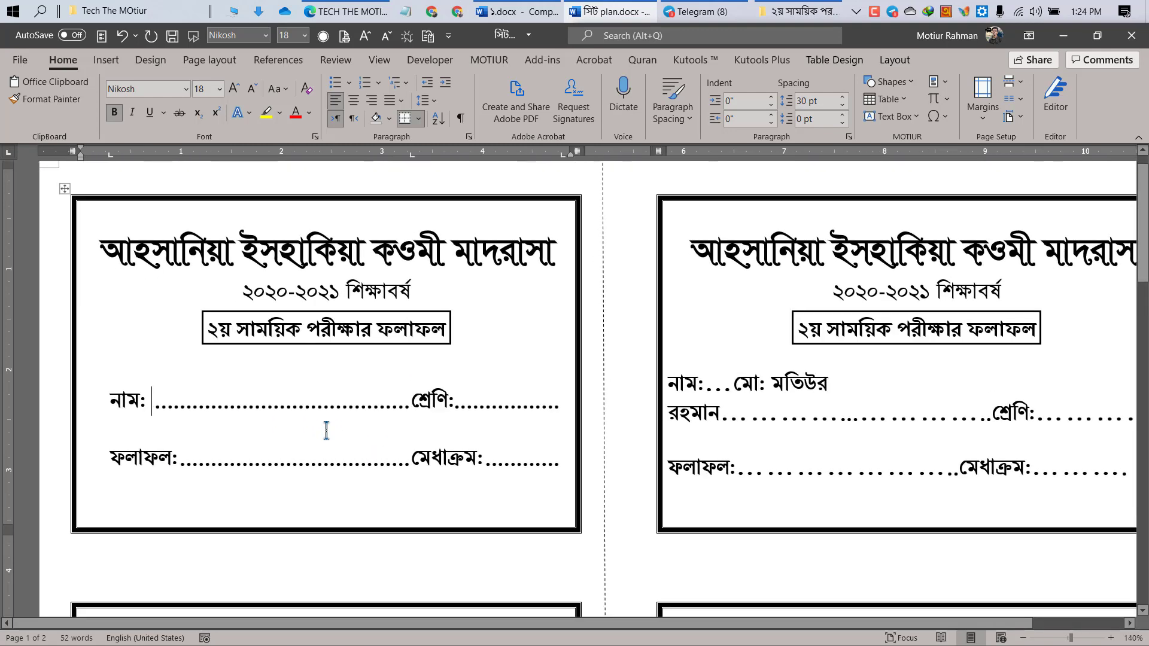
ctrl+scroll(323, 419, down, 1)
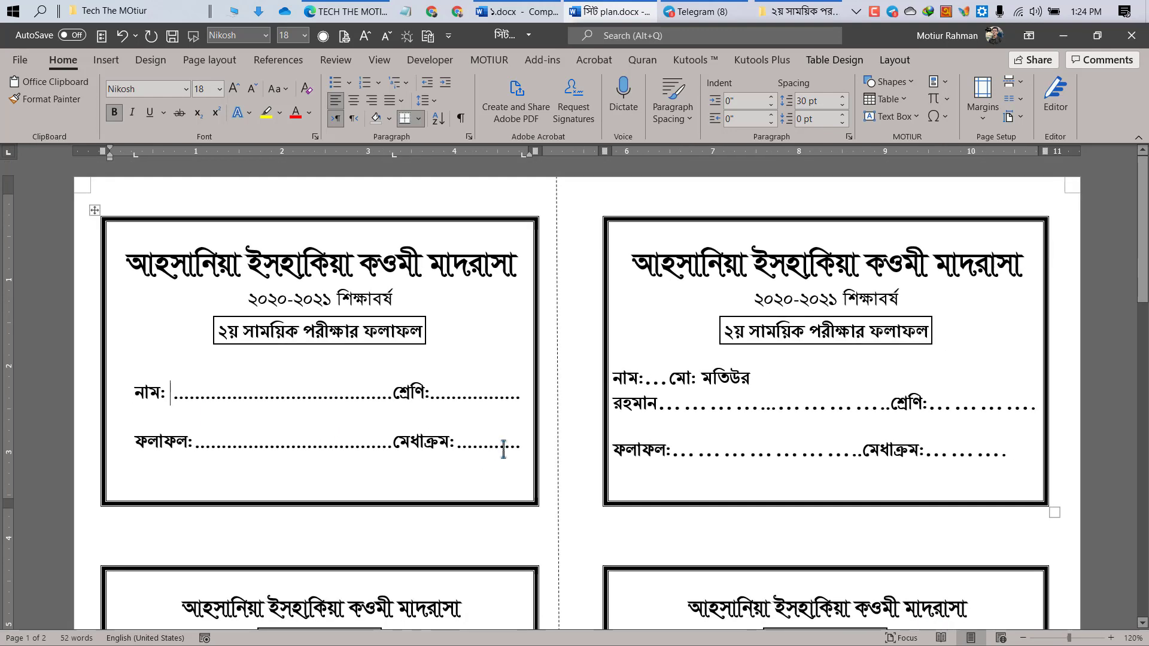
Step: Select the left card's name and result lines and Clear All their tab stops in the Tabs dialog
drag(521, 446, 133, 395)
key(ctrl+d)
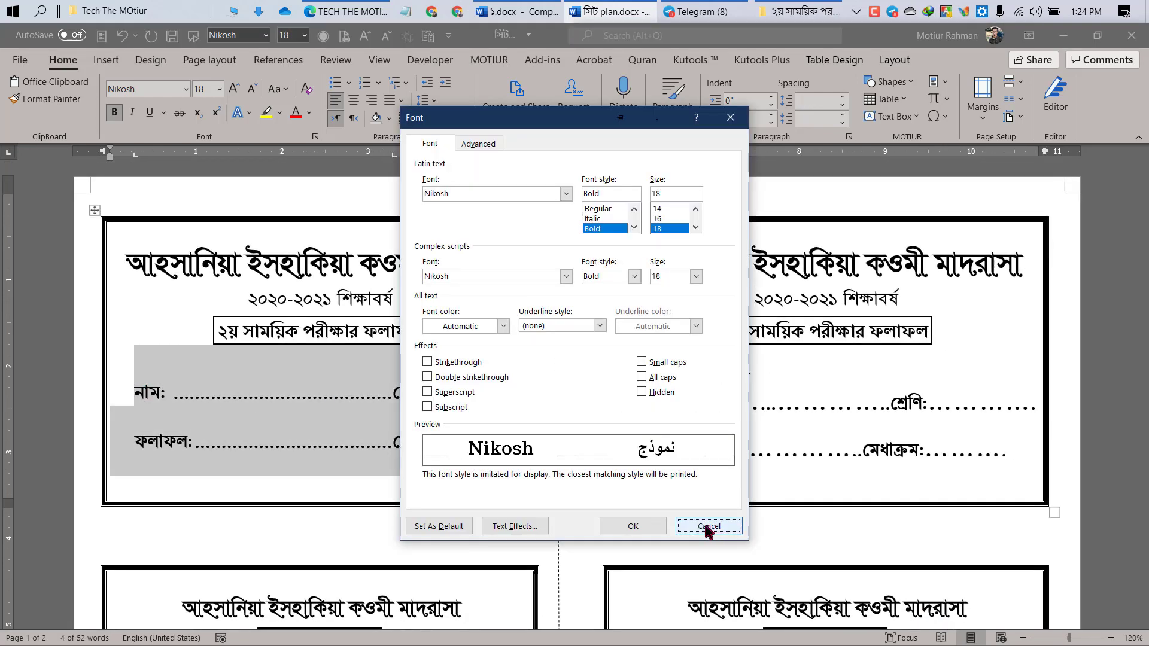
click(706, 527)
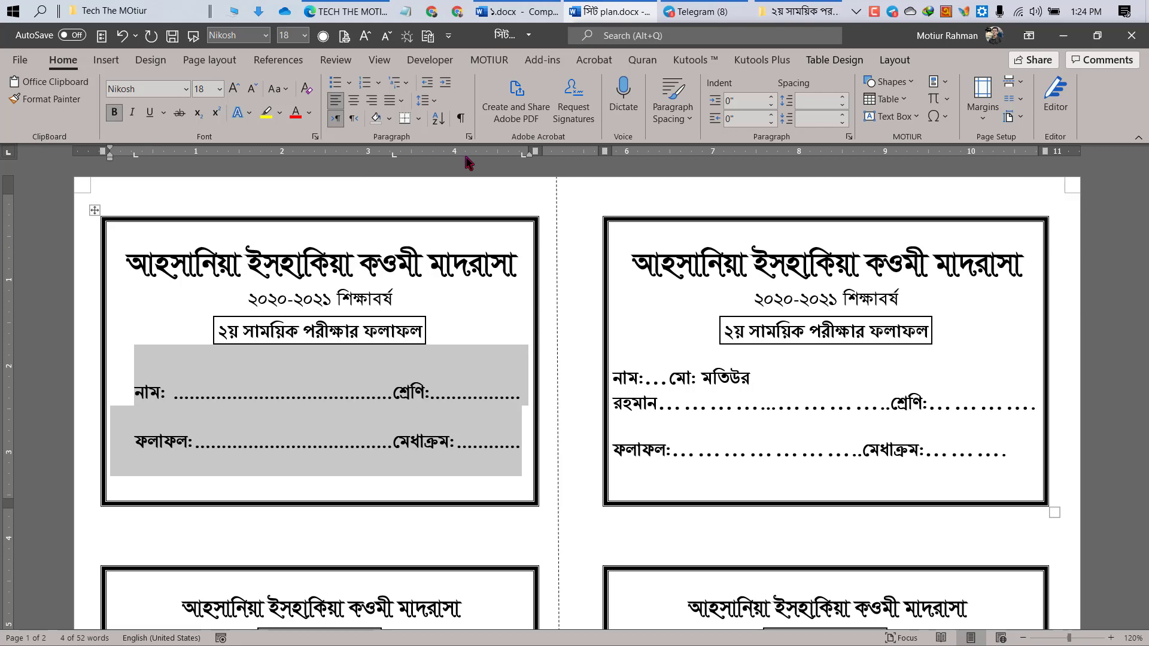
click(314, 136)
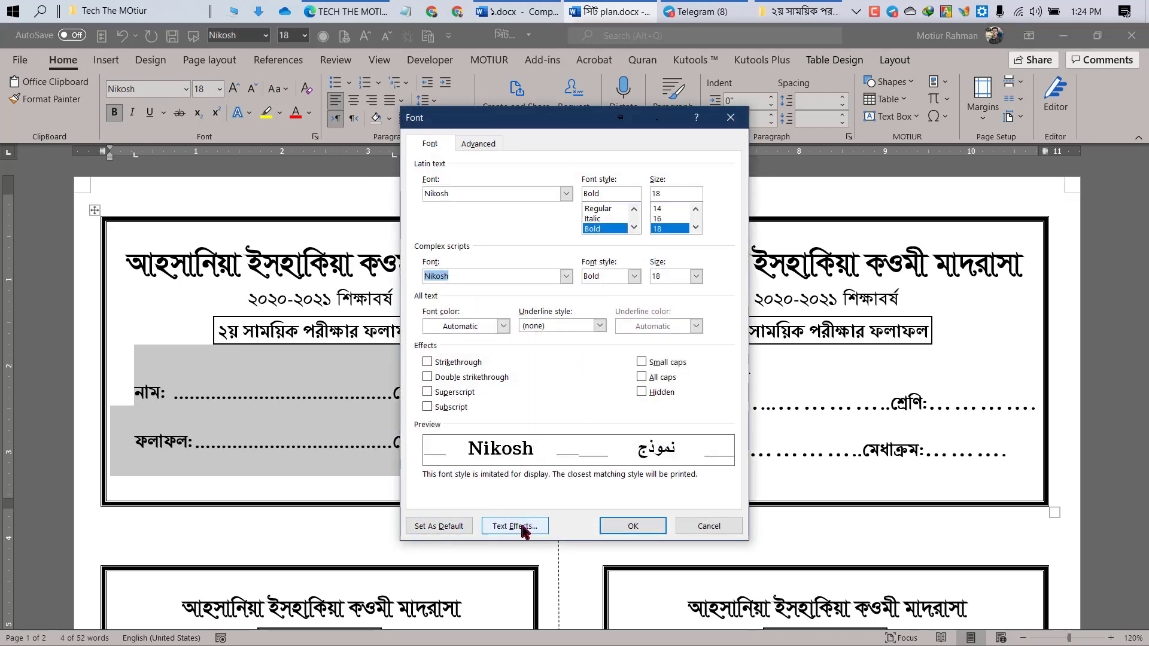
click(706, 526)
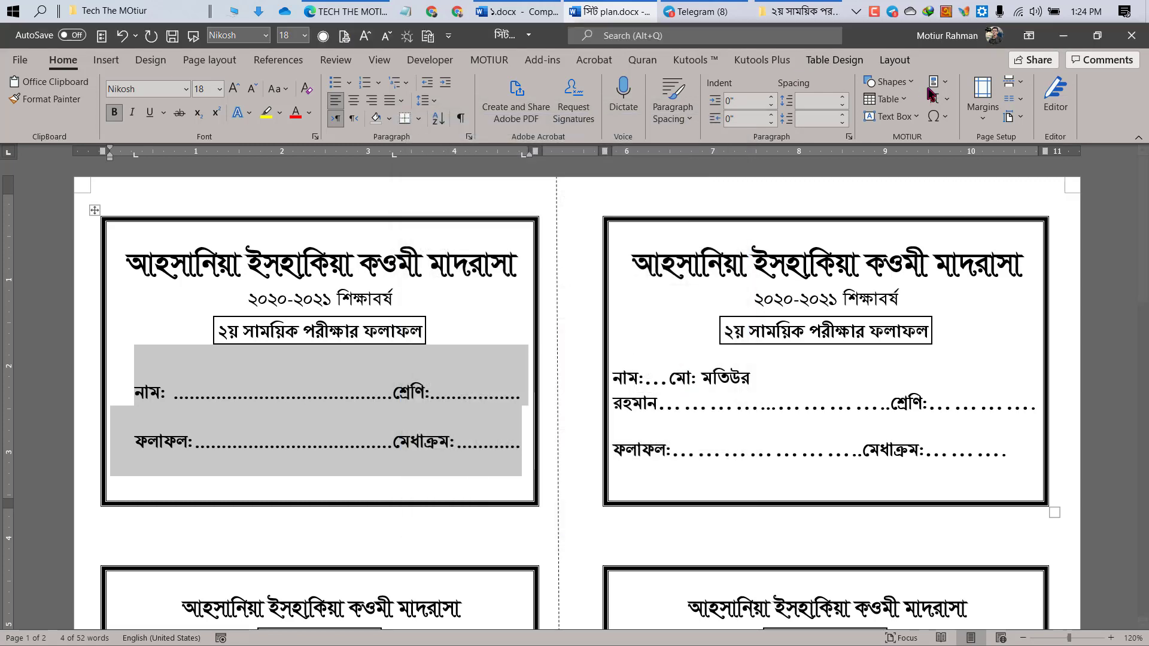
click(849, 137)
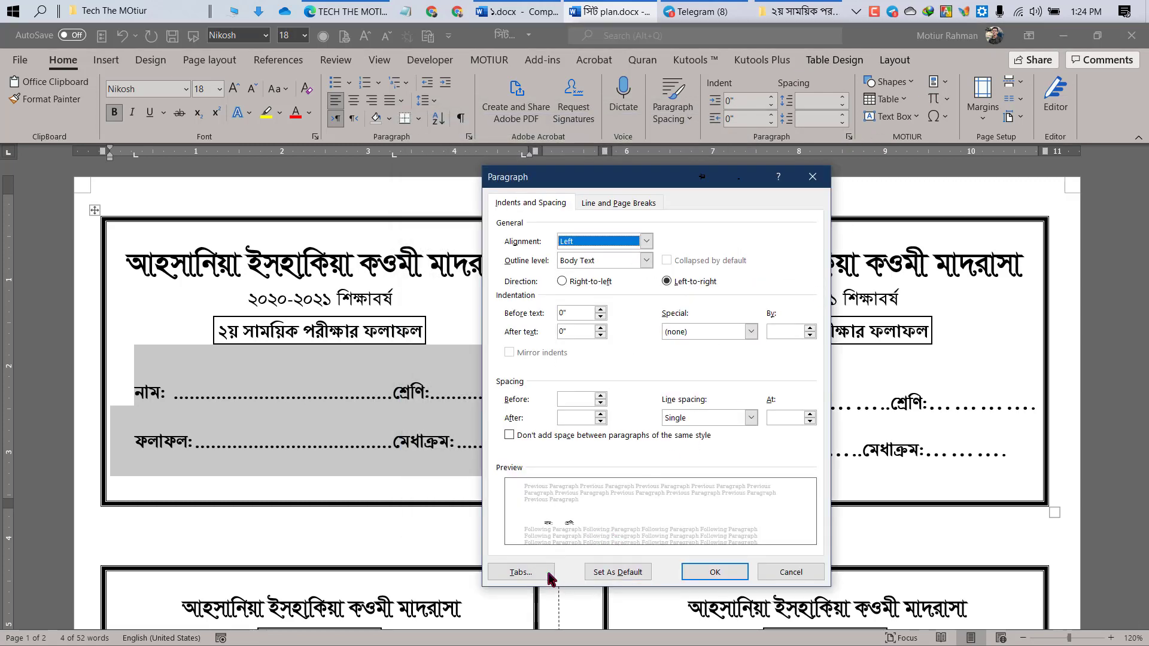
click(527, 574)
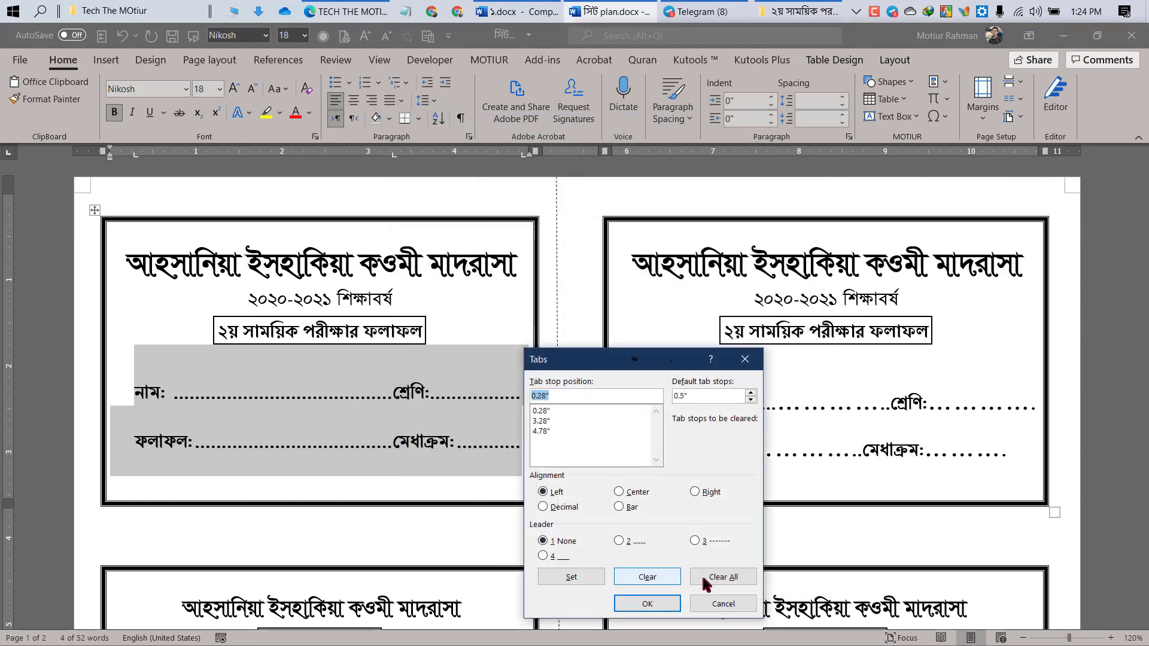
click(721, 579)
click(628, 605)
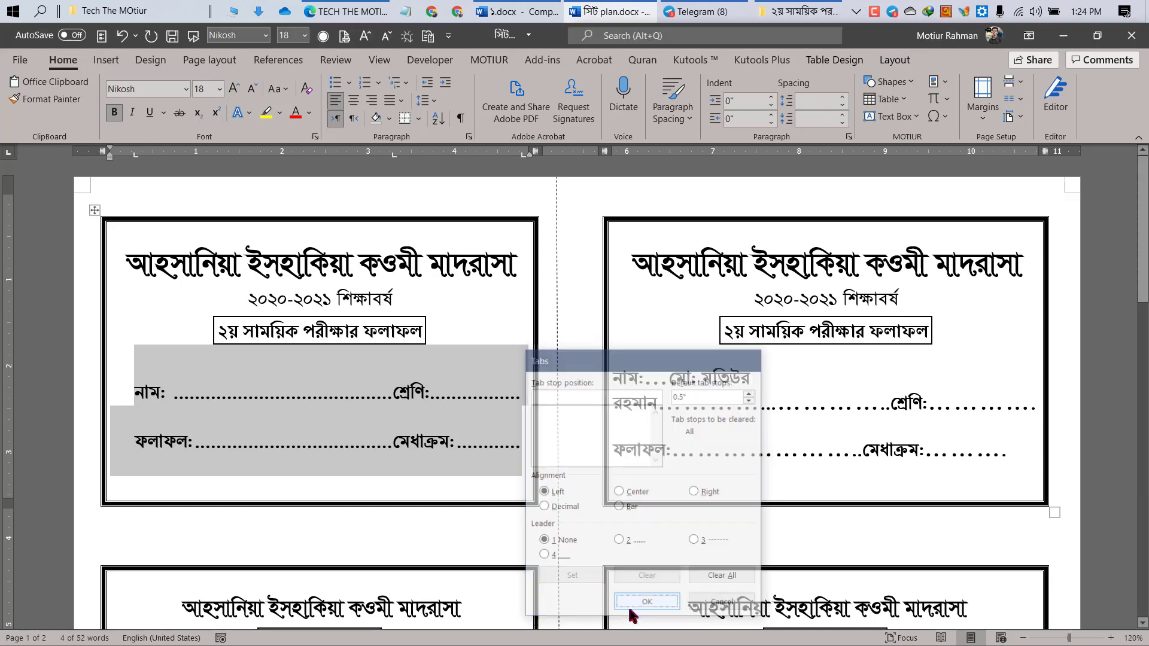
click(415, 452)
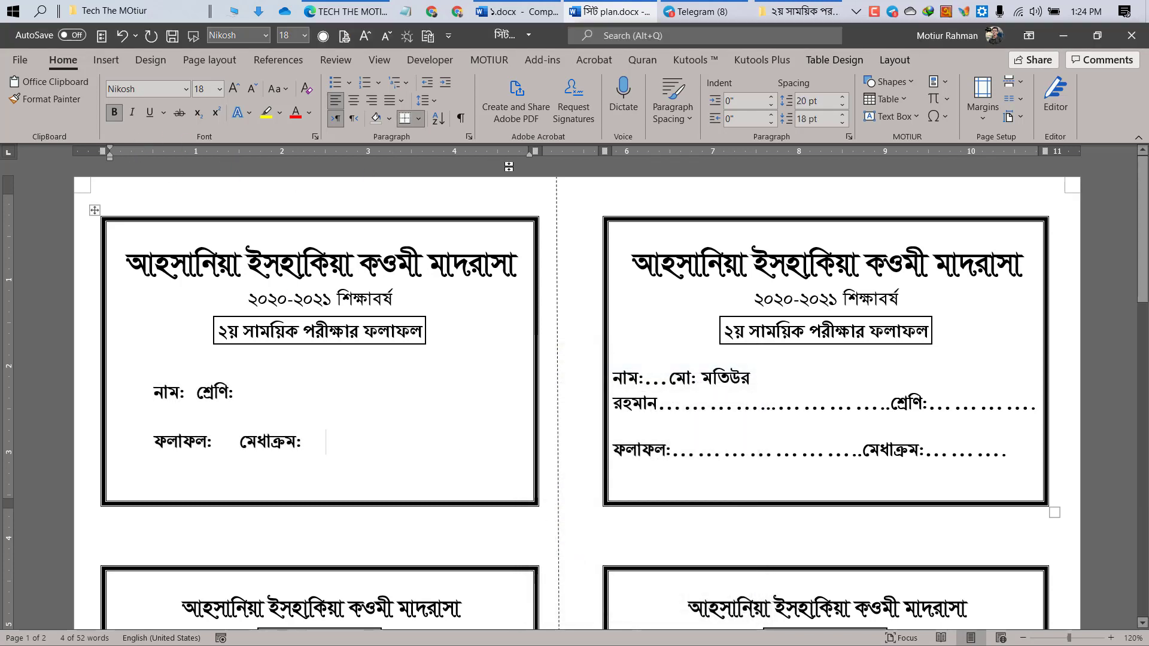
Step: Show formatting marks and remove the stray tabs around ফলাফল: on the result line
click(345, 438)
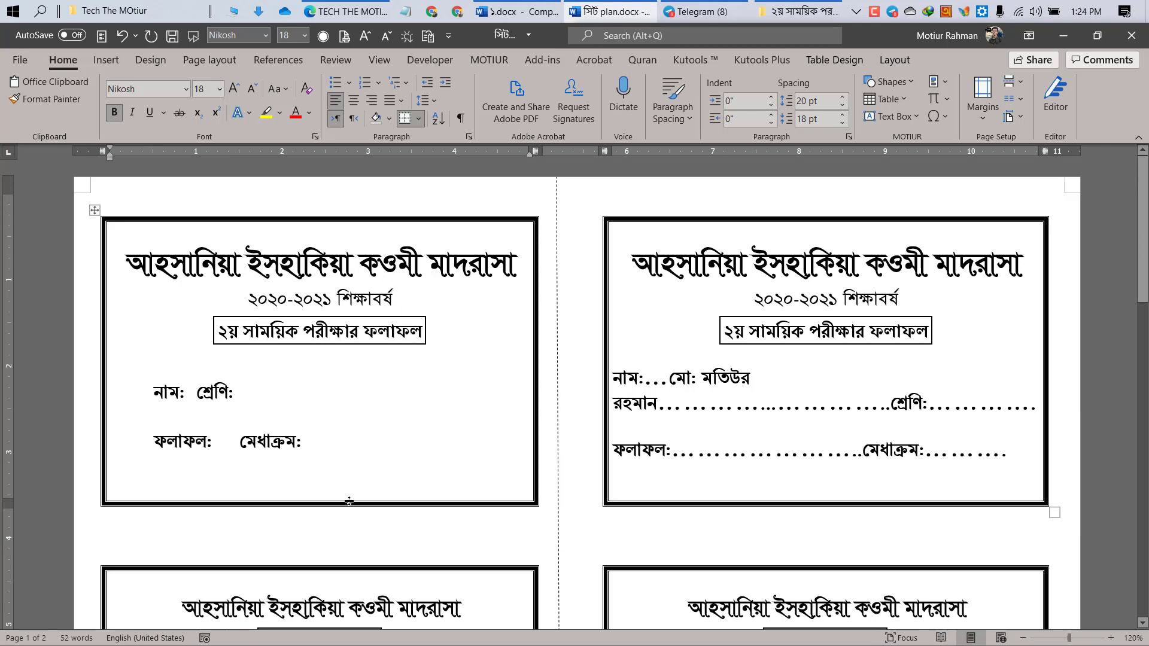
click(229, 443)
key(ctrl+shift+8)
key(BackSpace)
key(Tab)
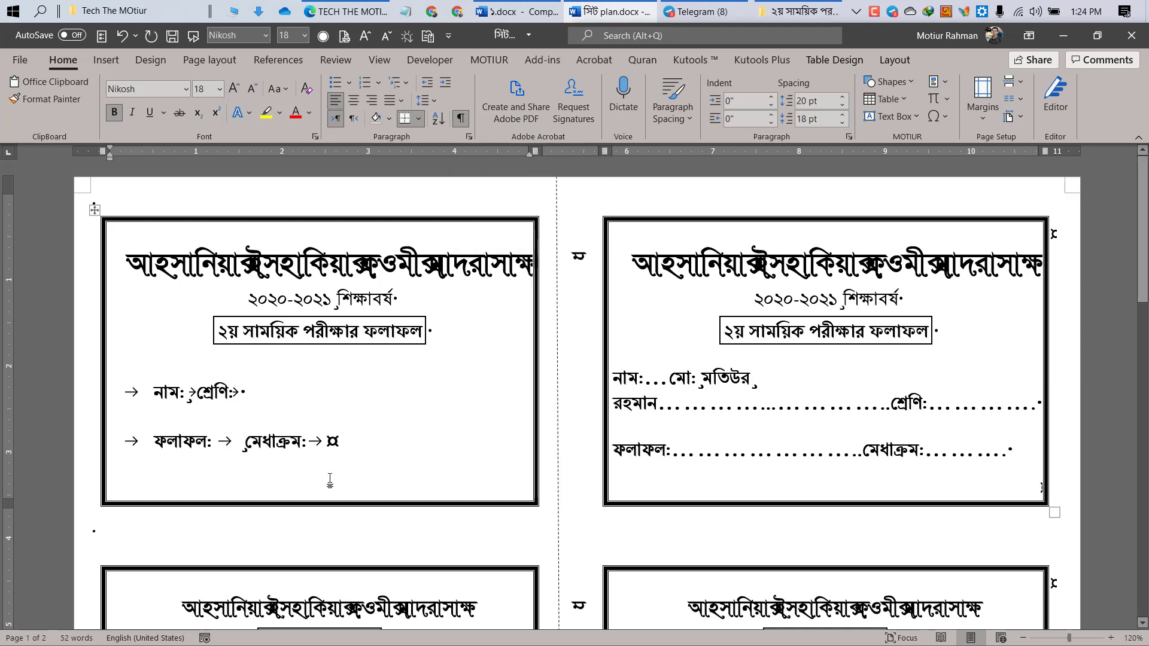
click(142, 441)
key(BackSpace)
Step: Delete the leftover tabs on the name line and before মেধাক্রম, restore its colon, and hide marks
click(144, 392)
key(BackSpace)
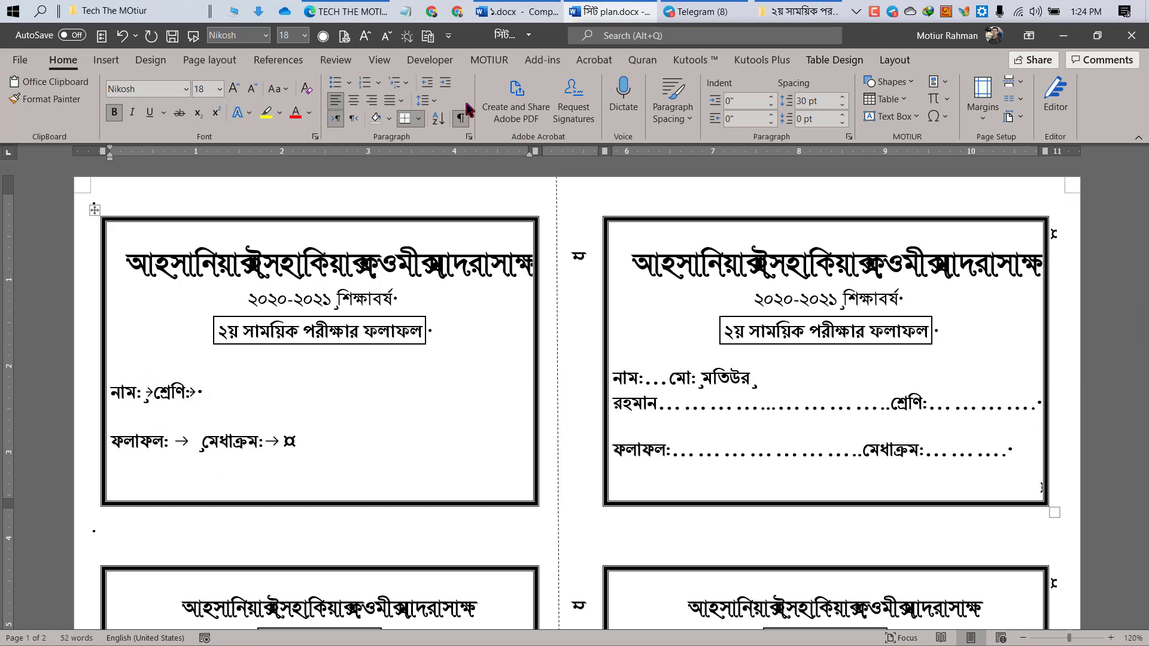
click(148, 392)
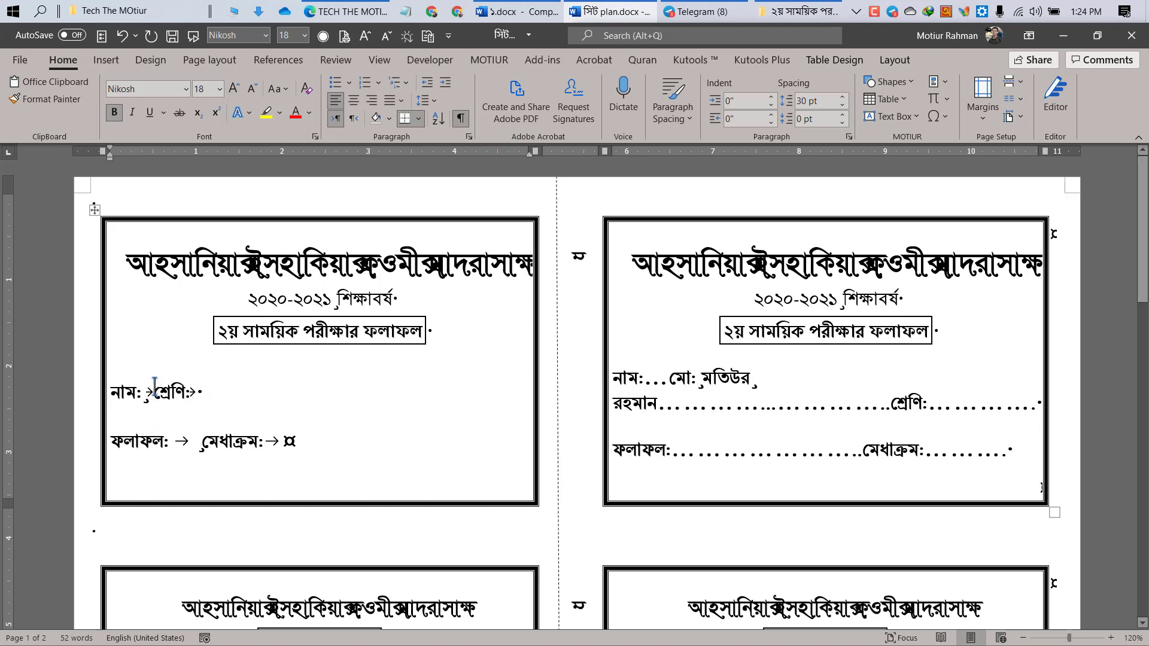
click(204, 397)
key(BackSpace)
click(174, 441)
key(Delete)
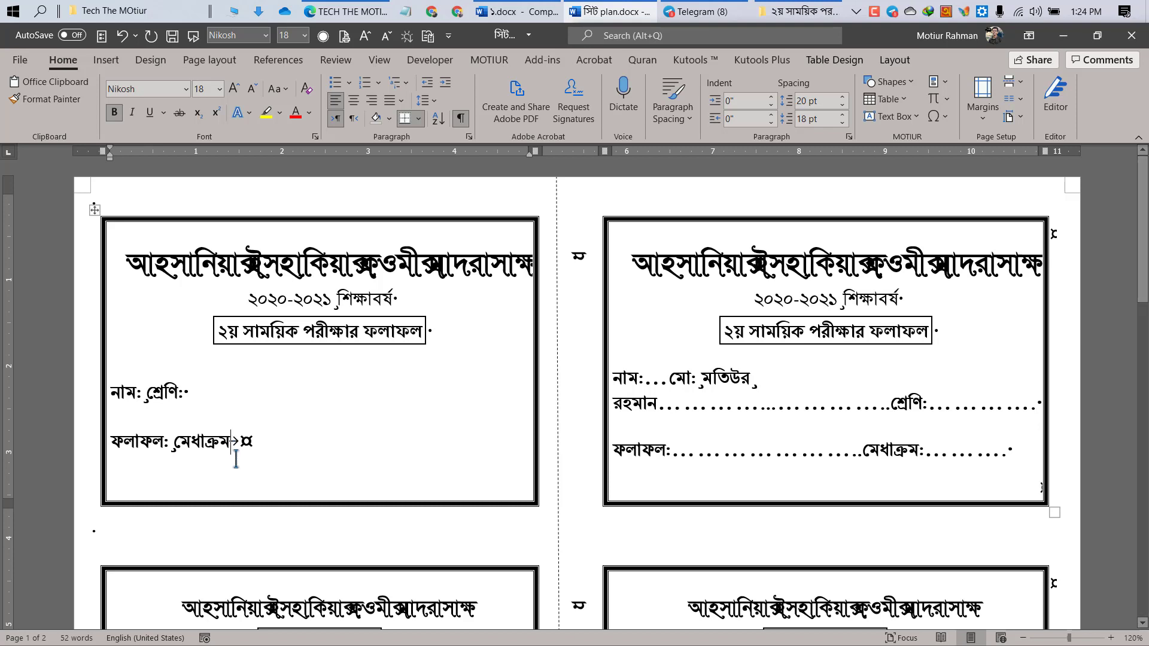
click(235, 446)
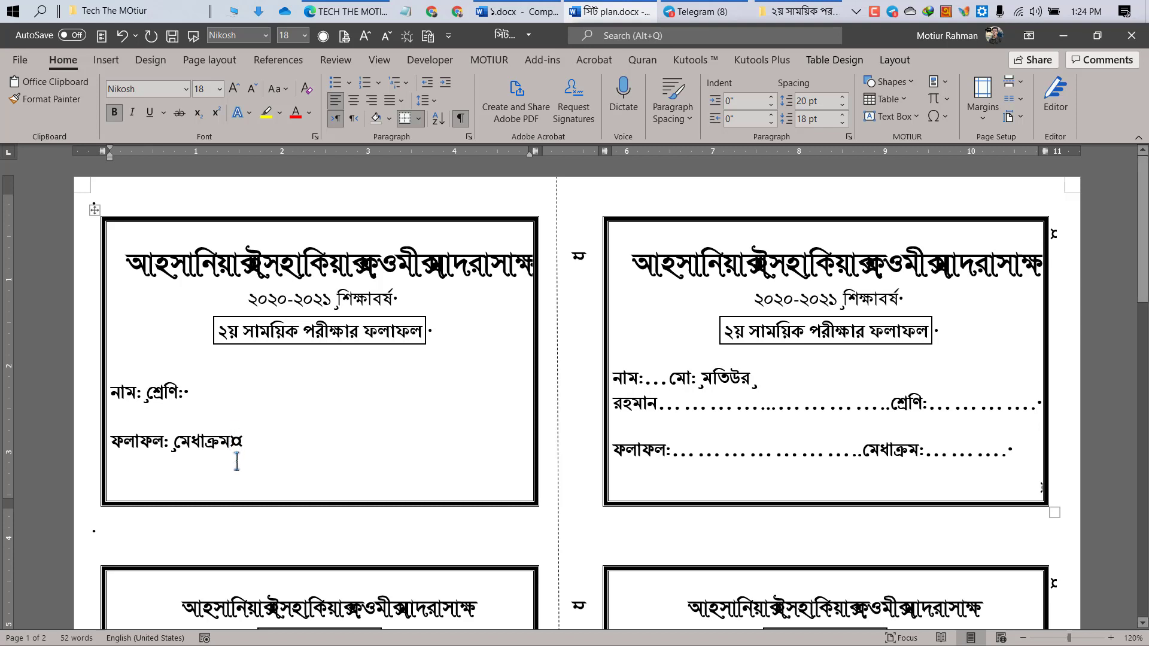
key(ctrl+shift+8)
text(:)
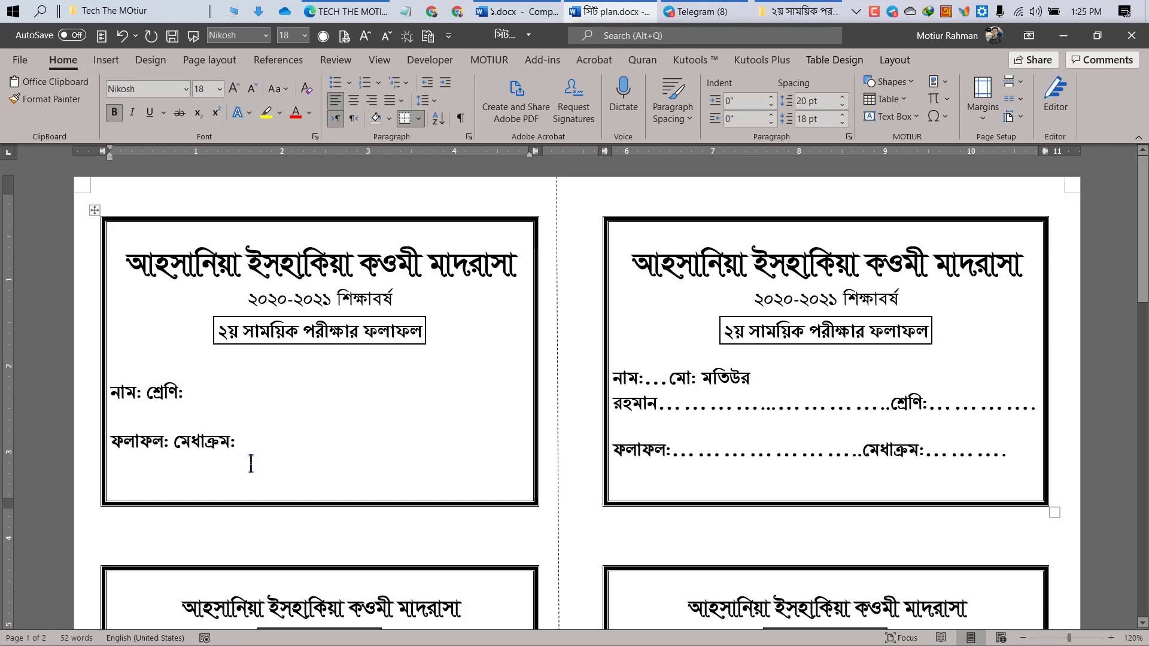
drag(236, 444, 117, 396)
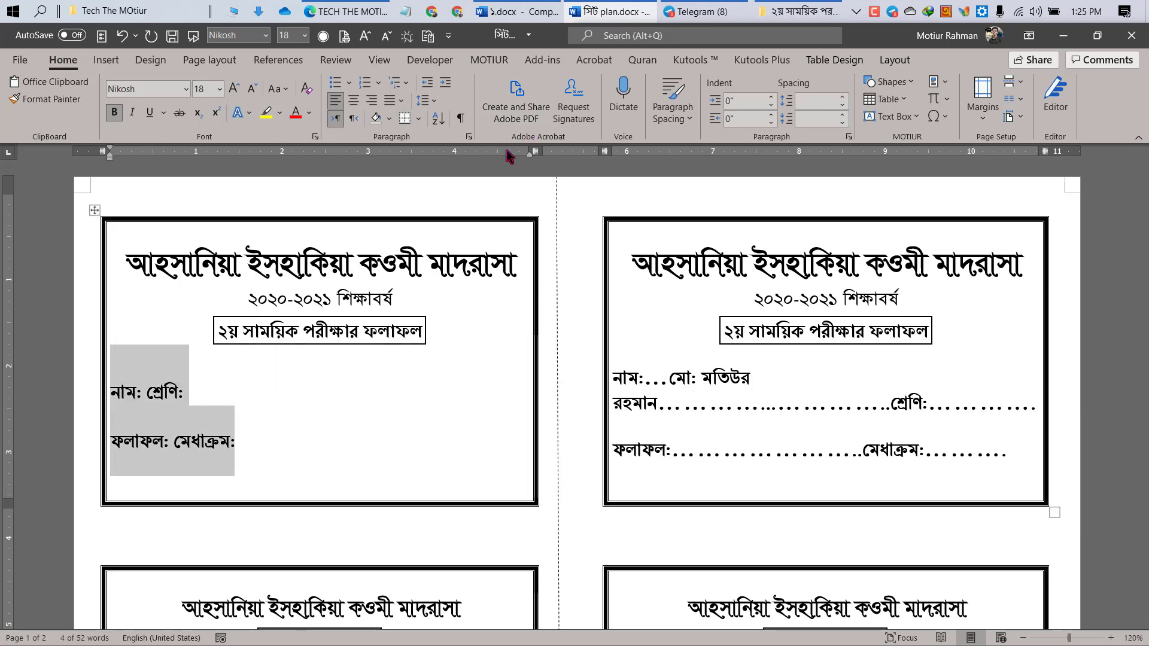
drag(529, 154, 521, 156)
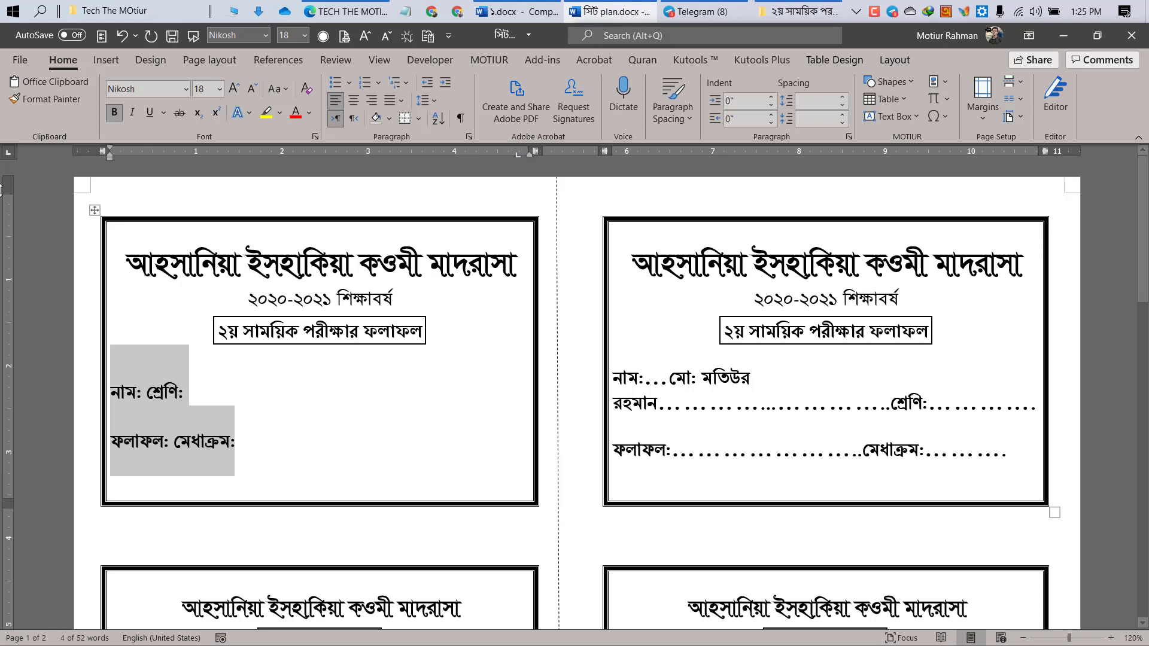
double_click(518, 156)
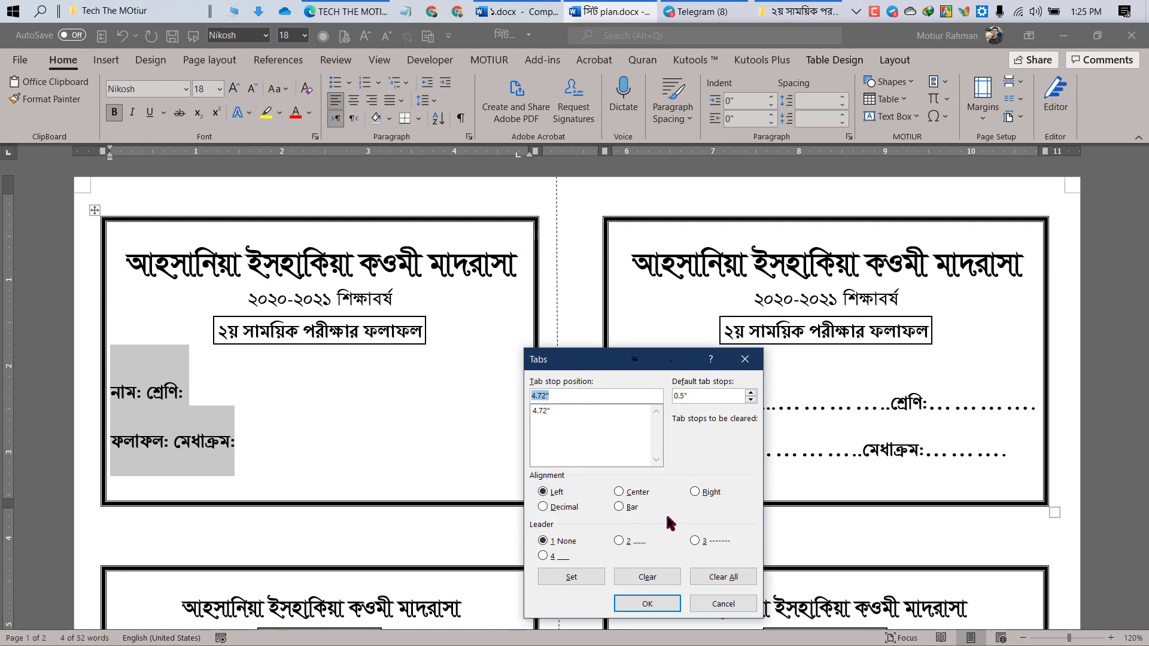
click(619, 541)
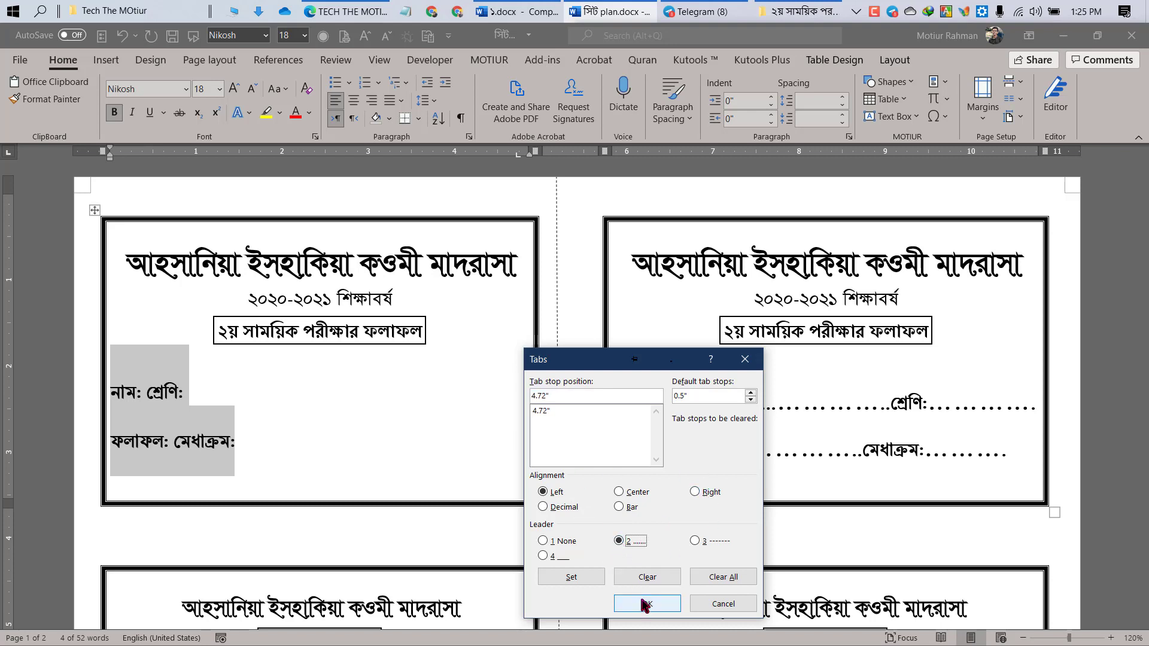
click(551, 543)
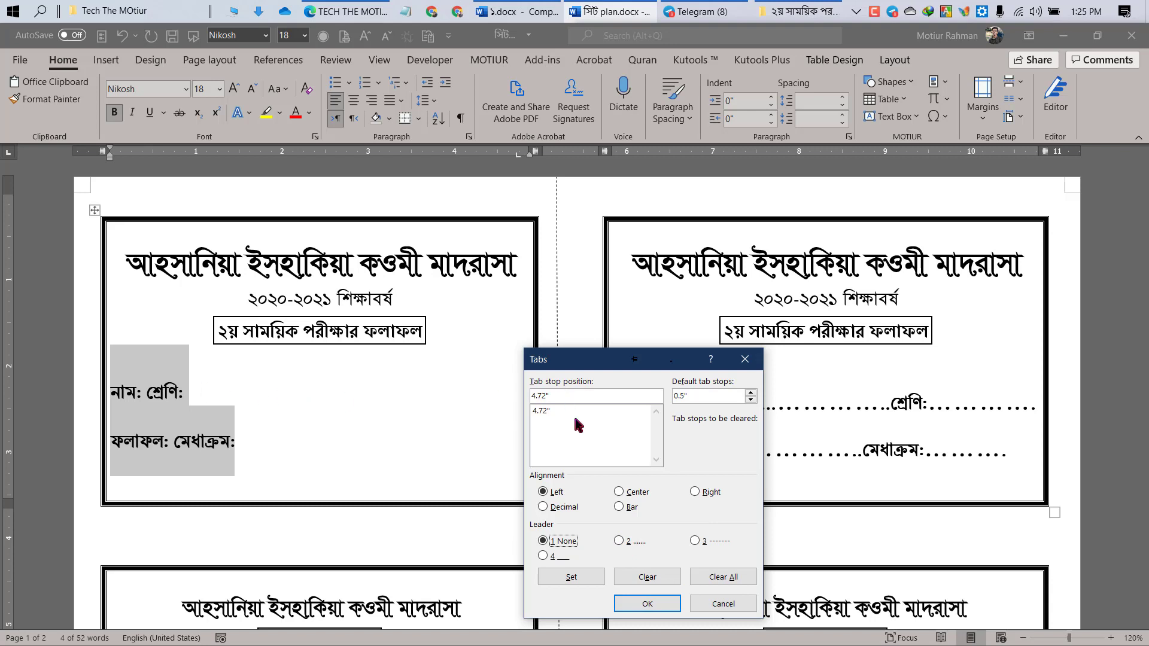
click(635, 542)
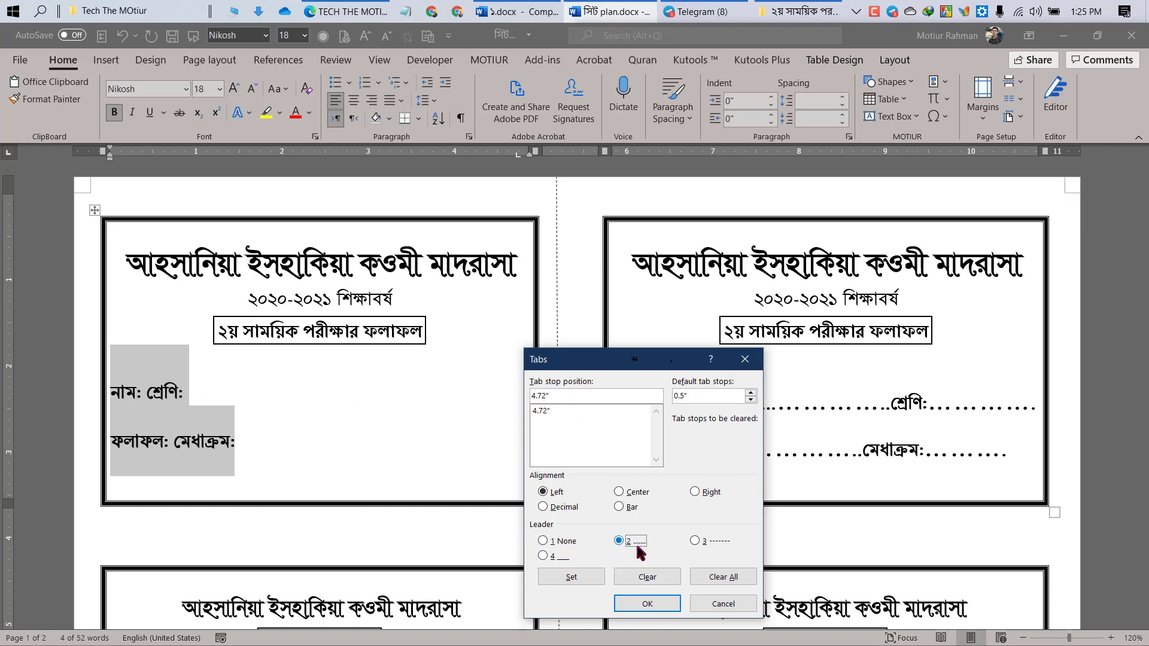
click(647, 603)
click(197, 397)
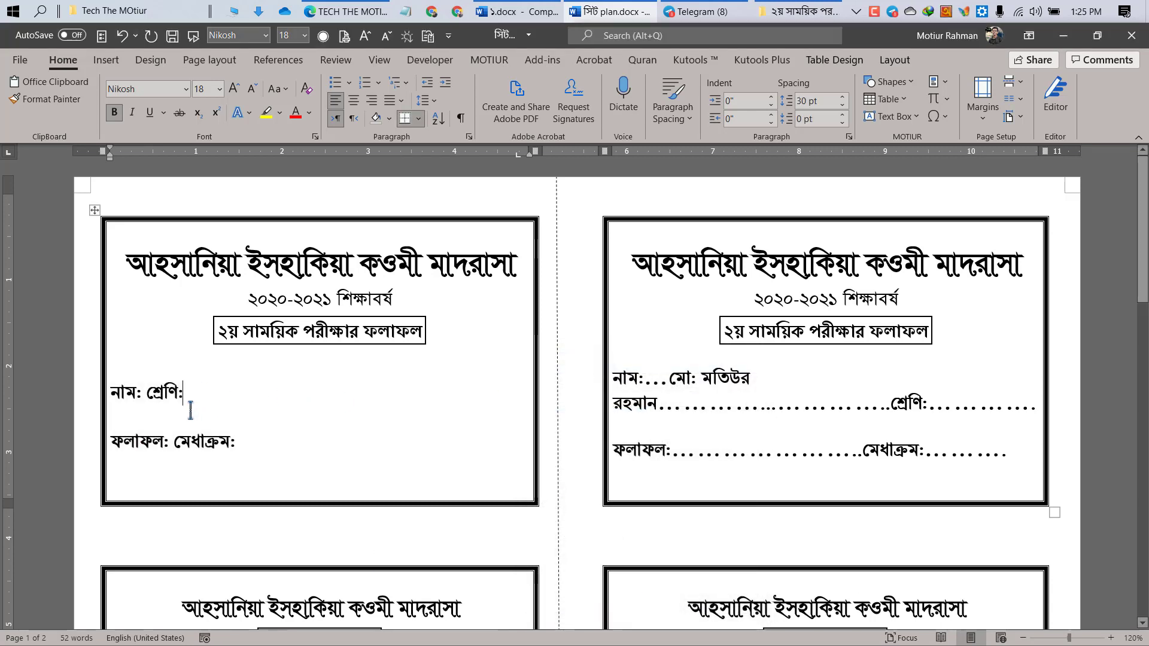
key(Tab)
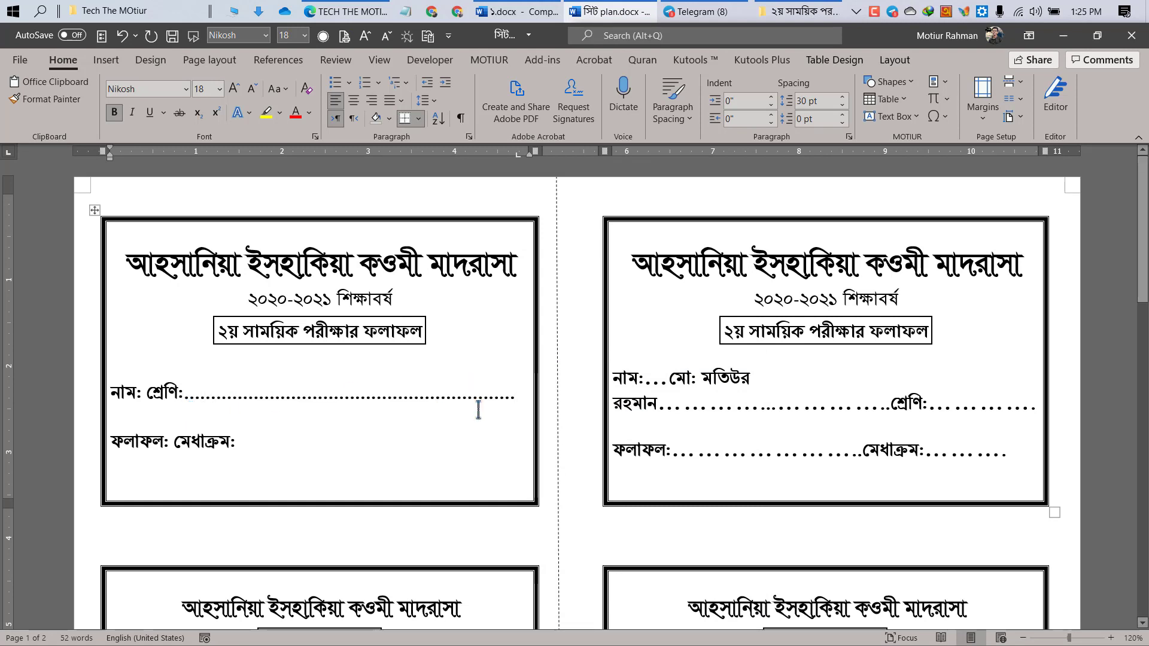
key(Tab)
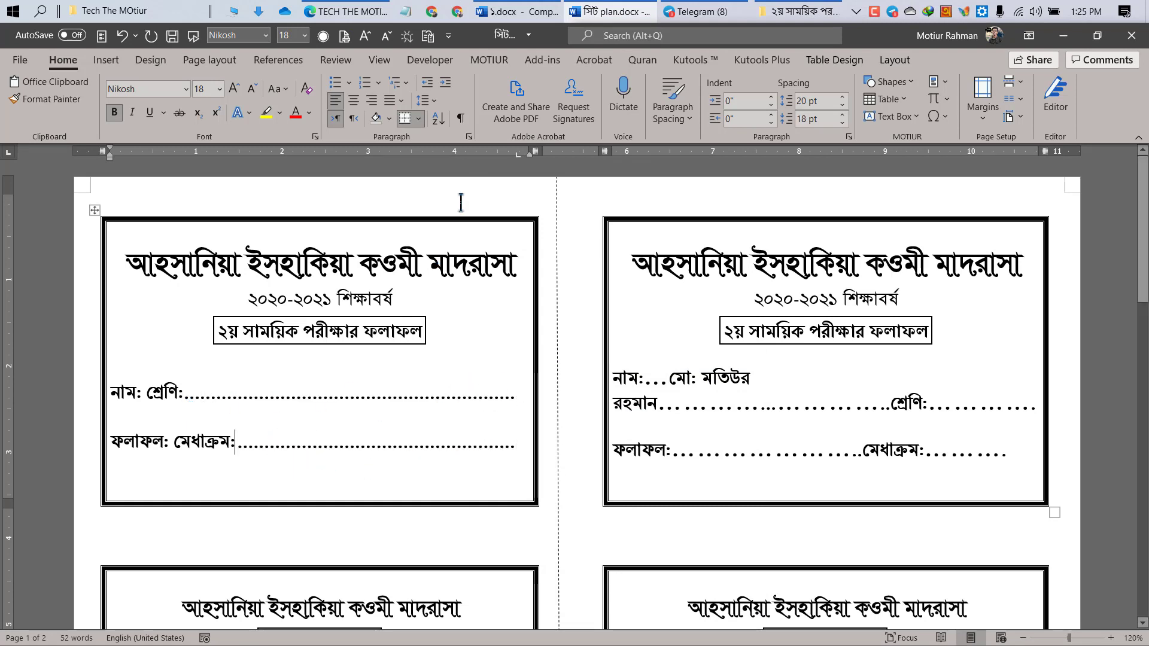
click(378, 395)
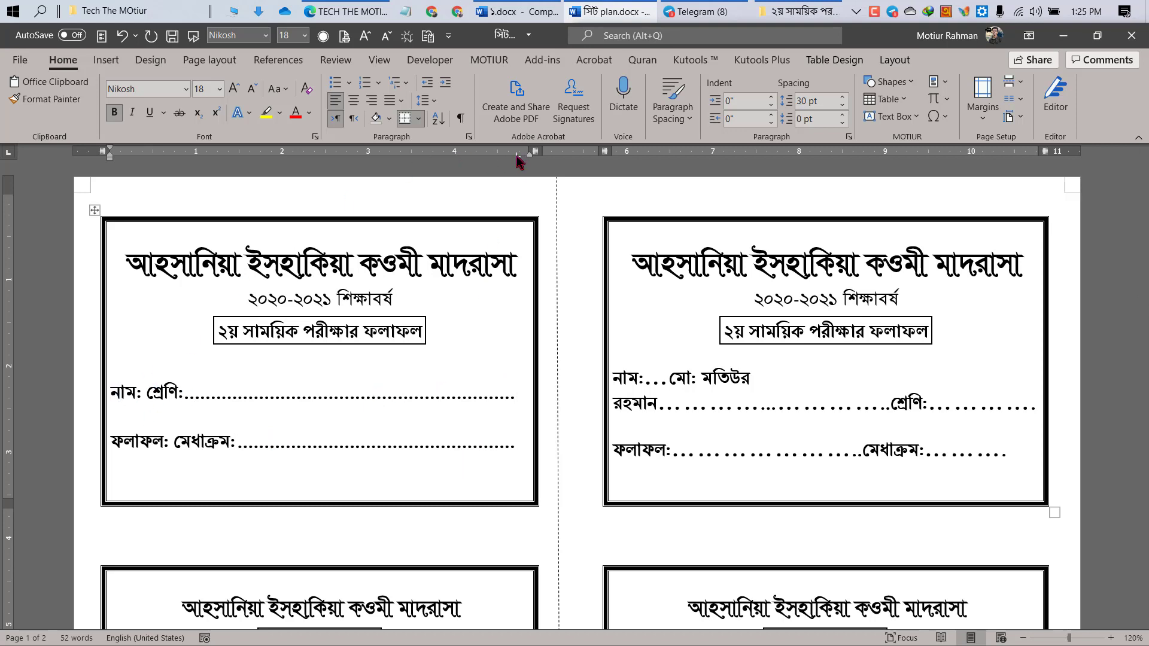
key(ctrl+z)
key(ctrl+z)
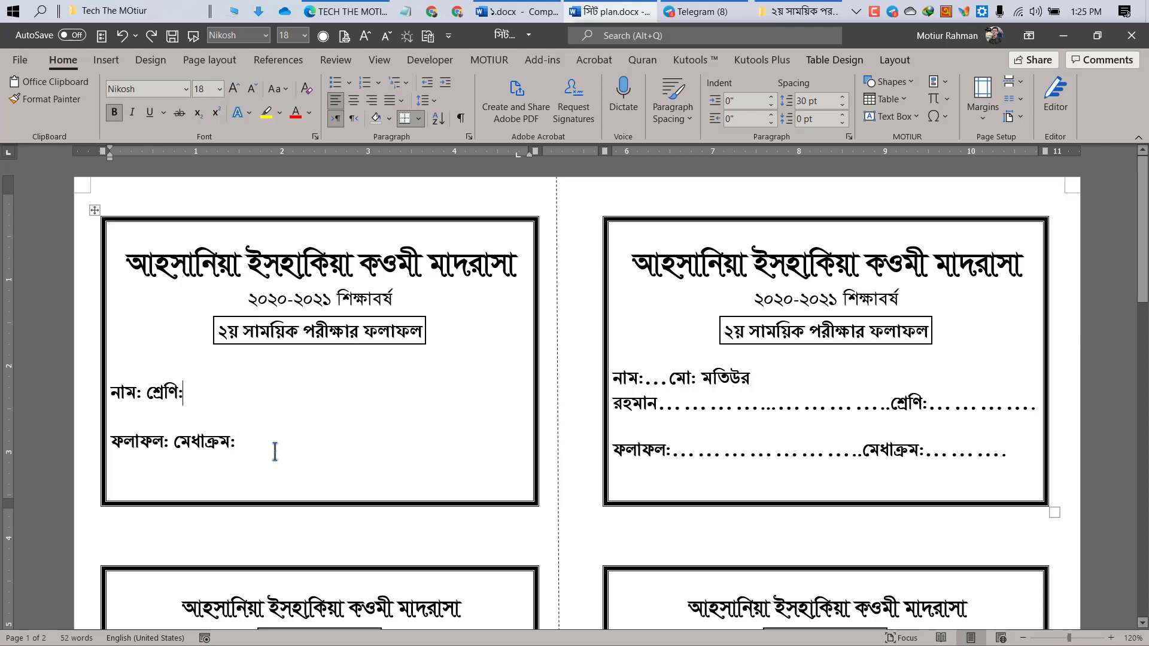
Step: Add a tab stop near 4.68 inches on the ruler for the left card's label lines
drag(274, 443, 123, 406)
click(199, 430)
click(256, 441)
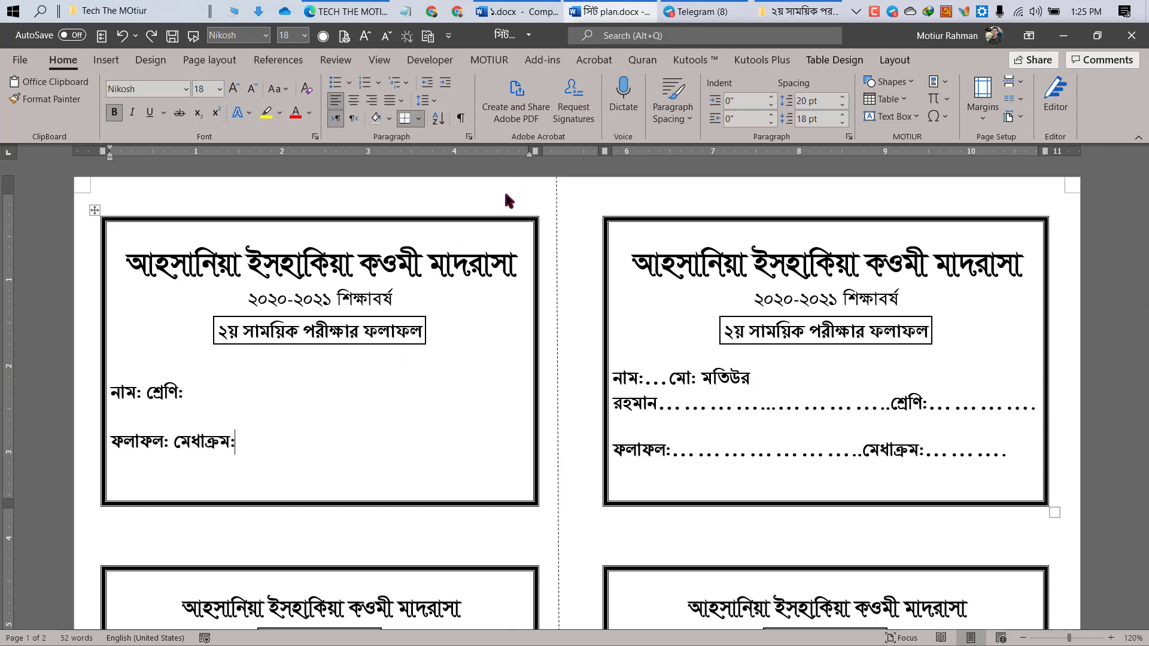
click(189, 383)
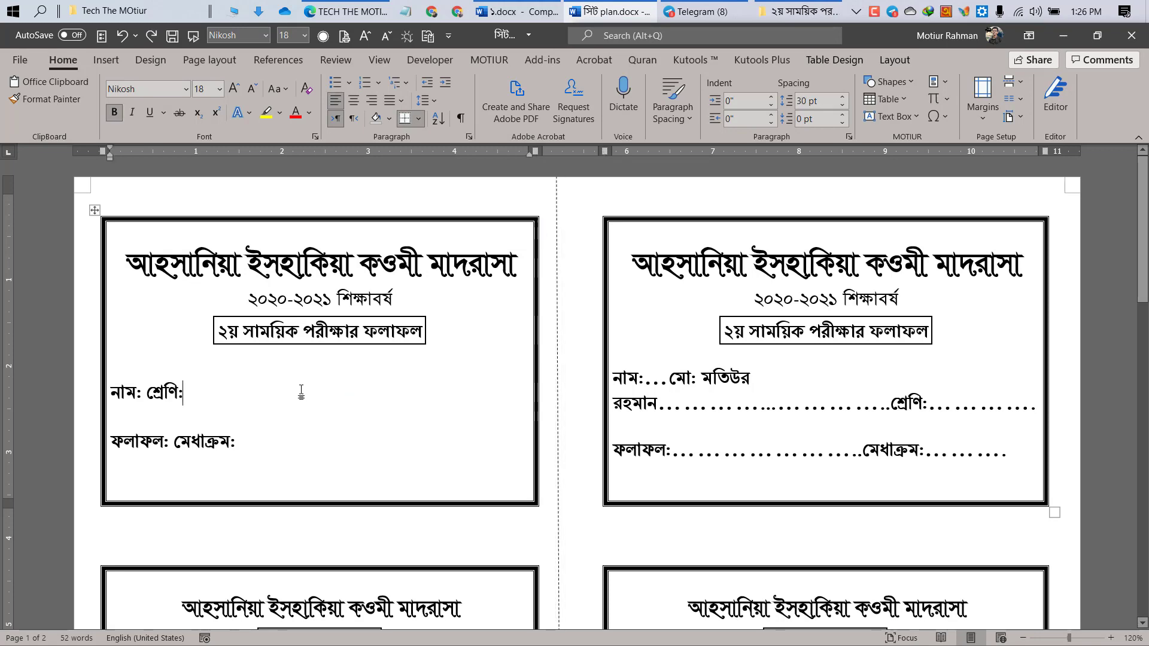
click(513, 153)
double_click(514, 155)
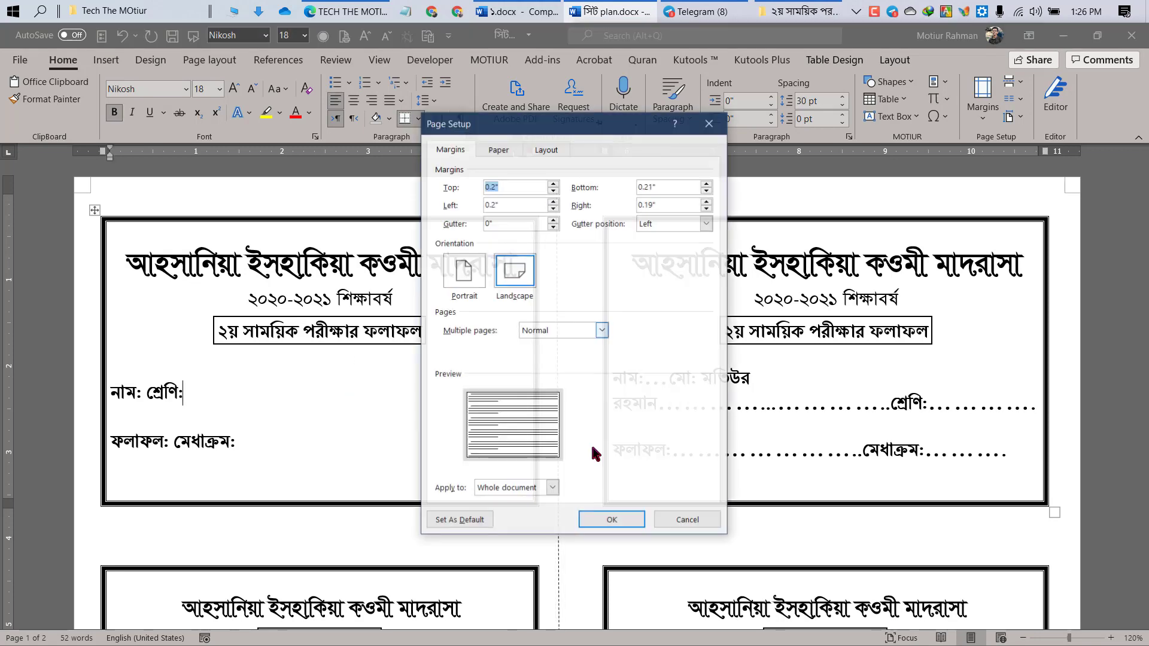
click(685, 514)
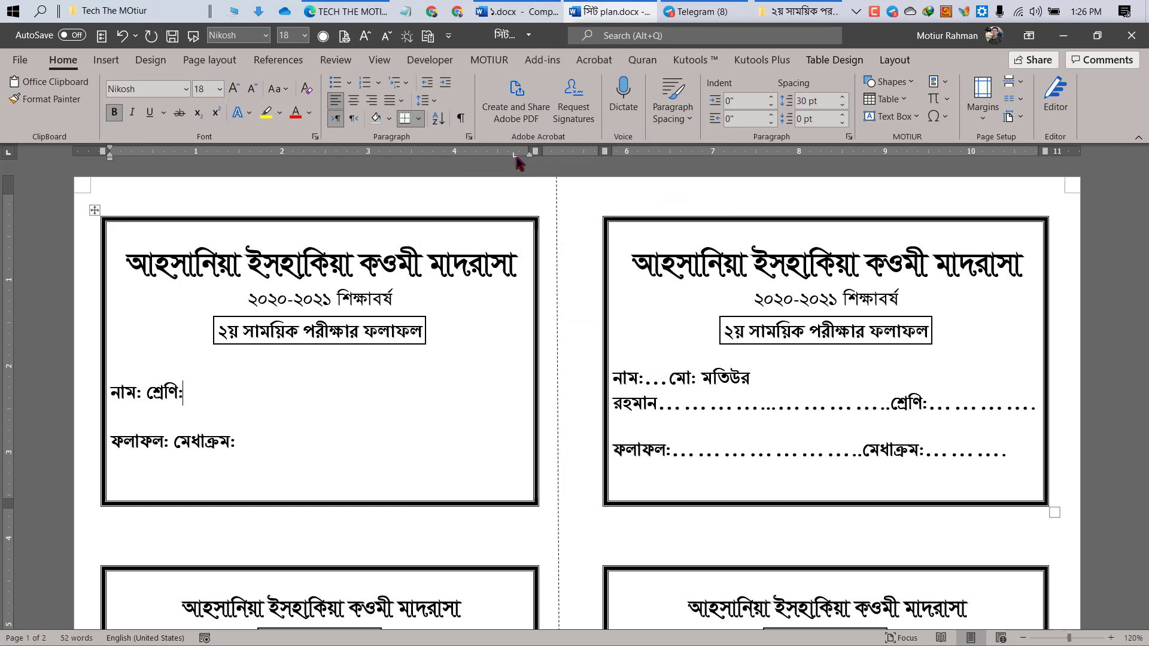
Step: Give the 4.68" tab stop a dotted leader, tab after শ্রেণি:, then reselect both label lines
double_click(515, 157)
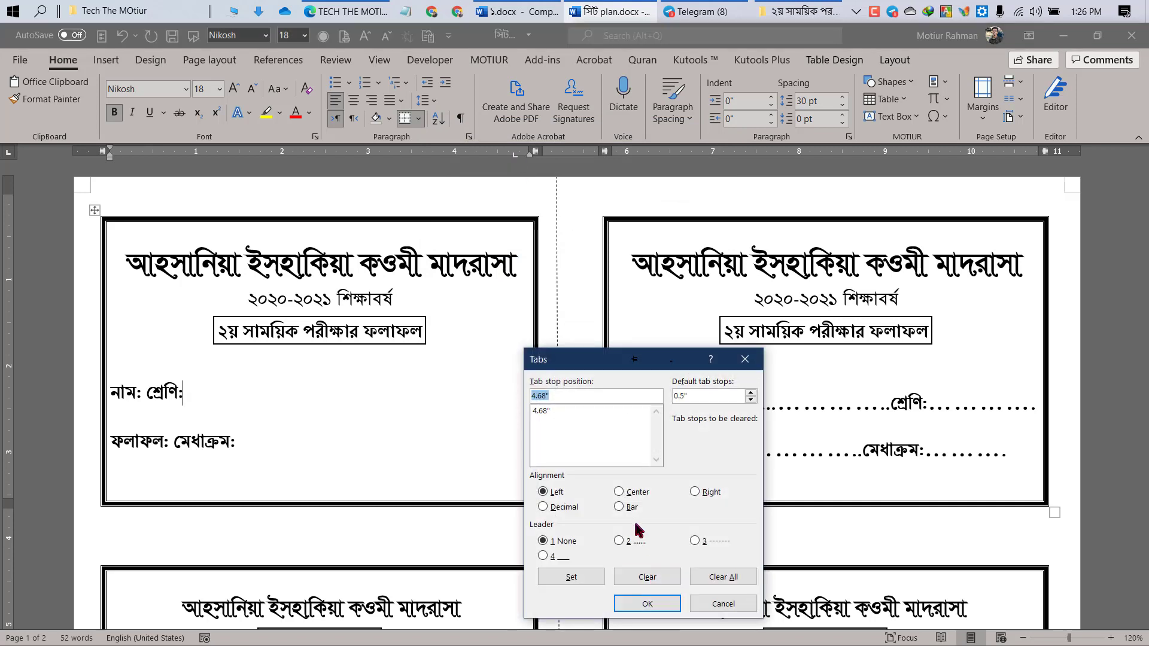
click(618, 541)
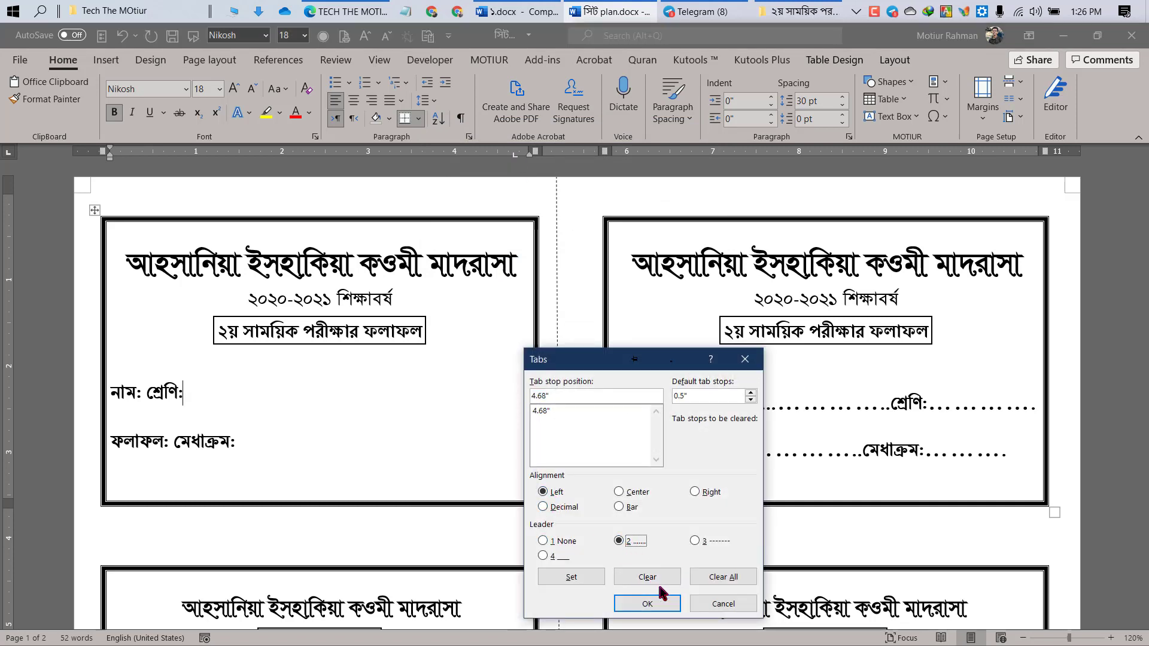
click(644, 604)
key(Tab)
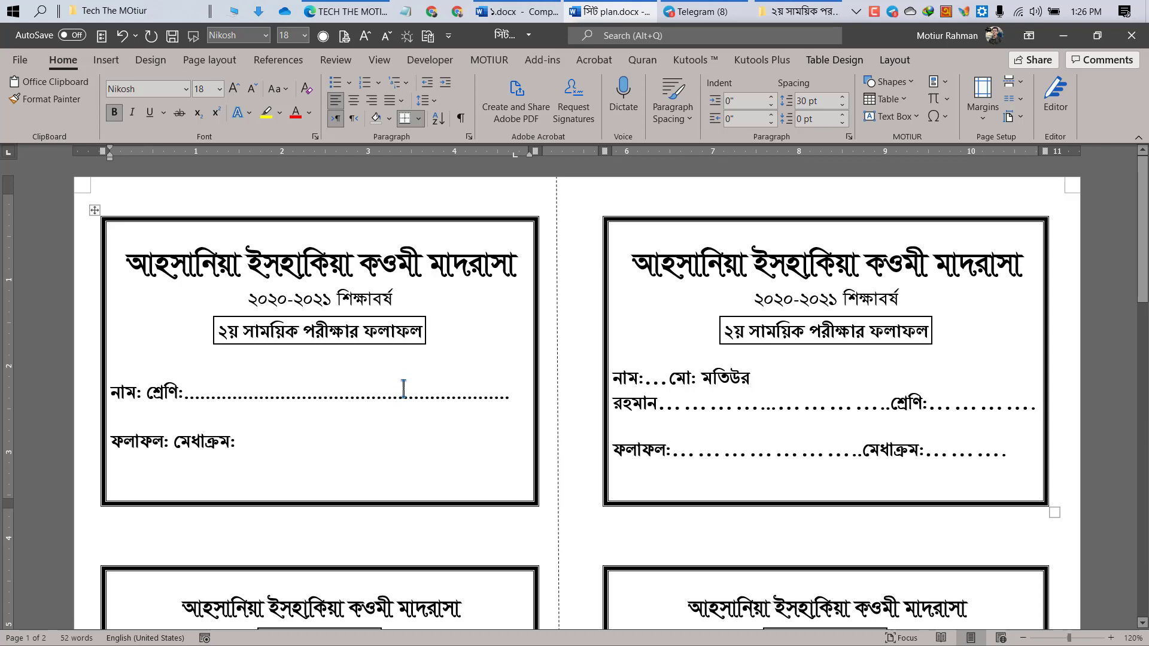
click(301, 424)
drag(265, 437, 148, 362)
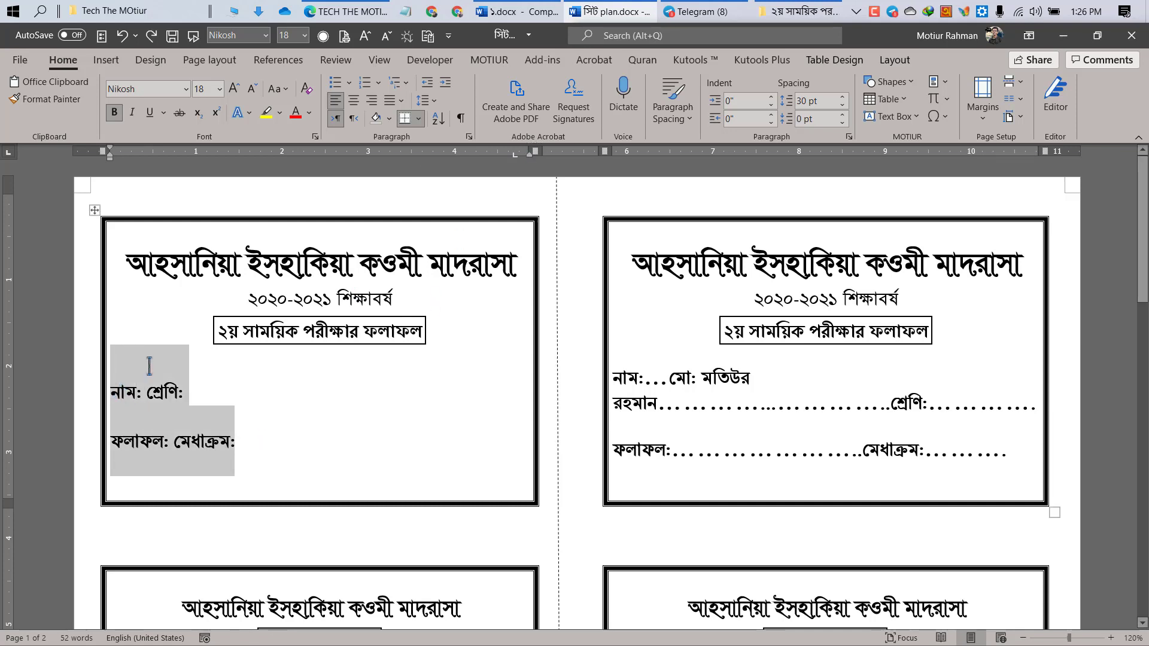
Step: Clear the existing tab stops and set a new 4.67" tab stop with an underline leader
double_click(514, 156)
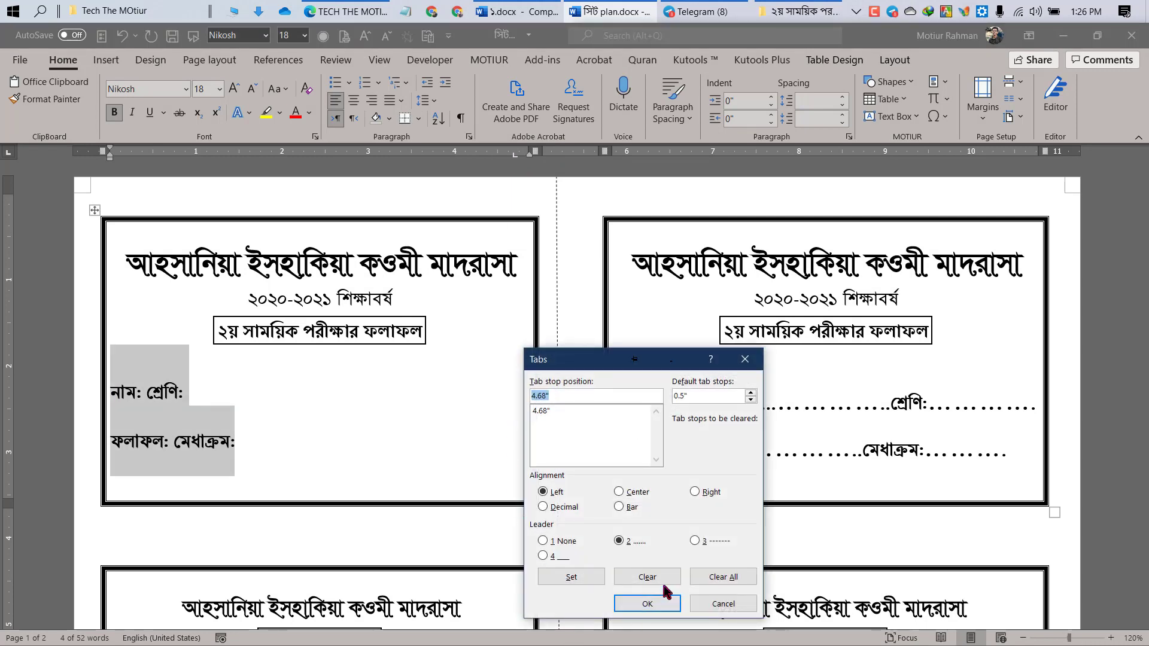
click(708, 571)
click(645, 604)
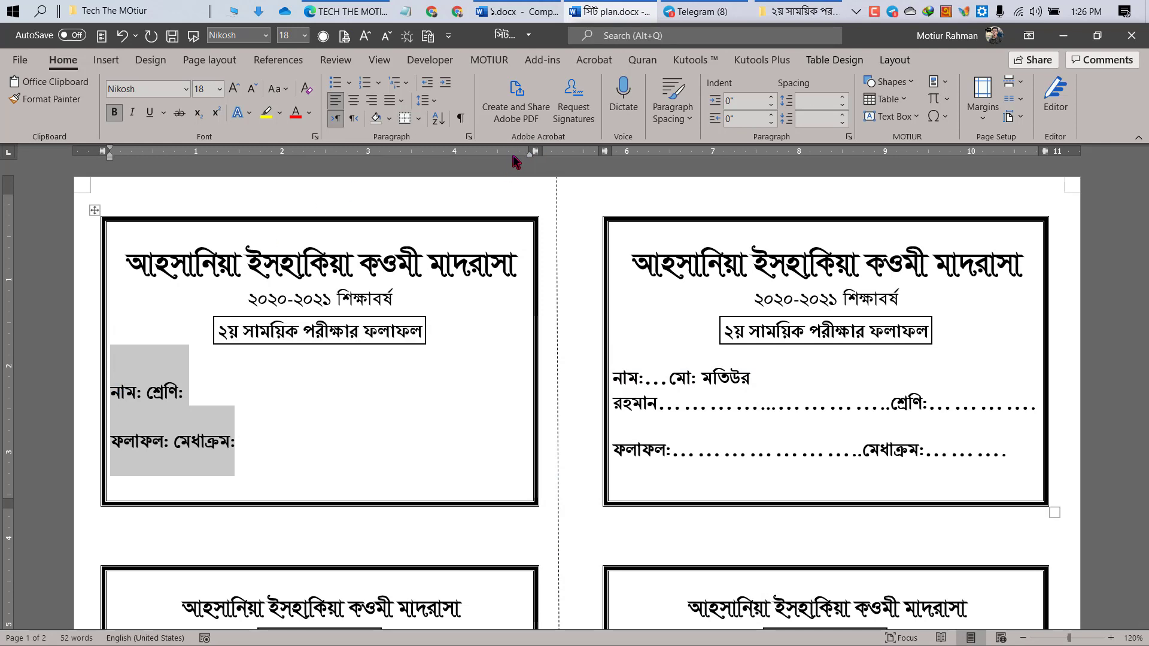
drag(513, 159, 514, 160)
double_click(514, 157)
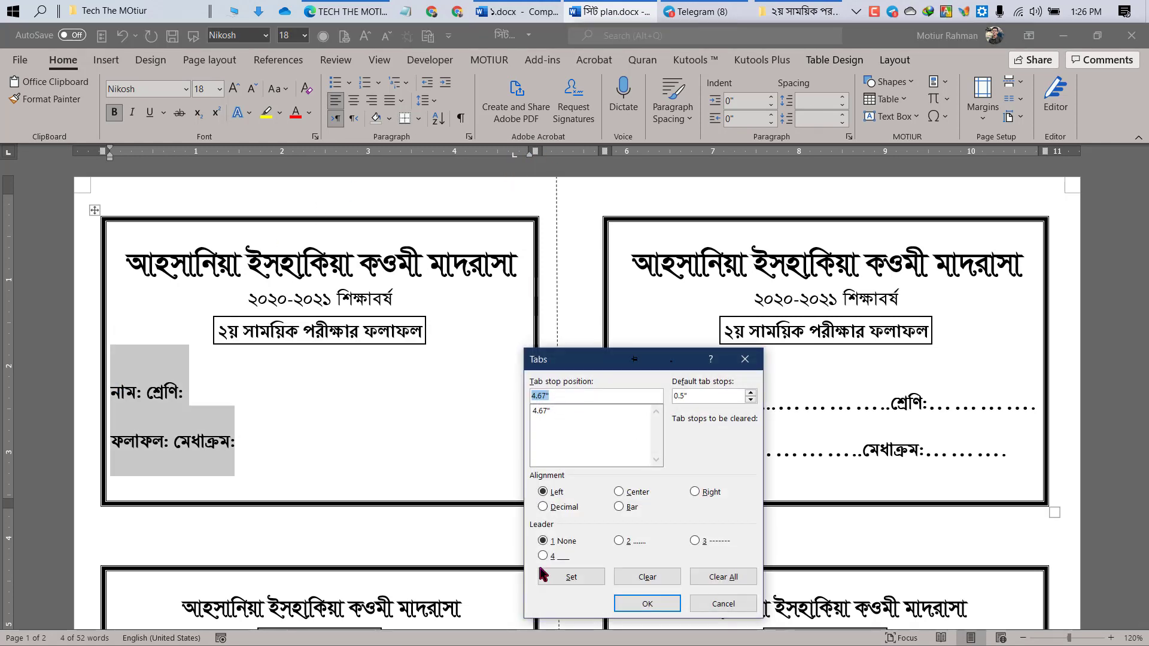
click(718, 541)
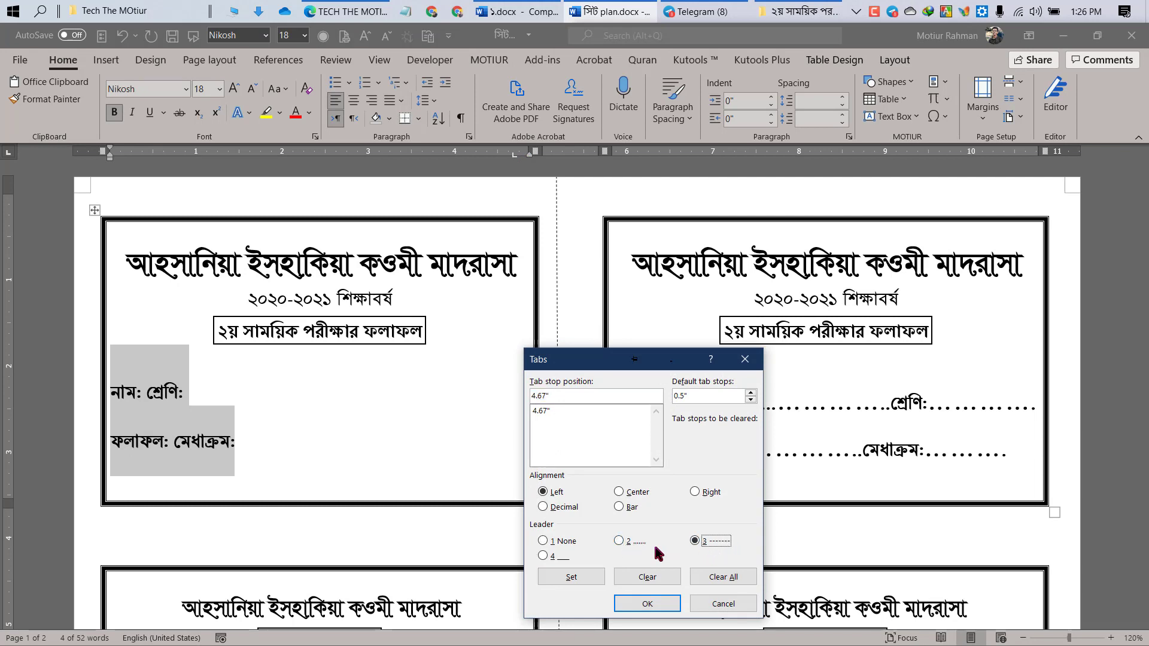
click(554, 556)
click(647, 604)
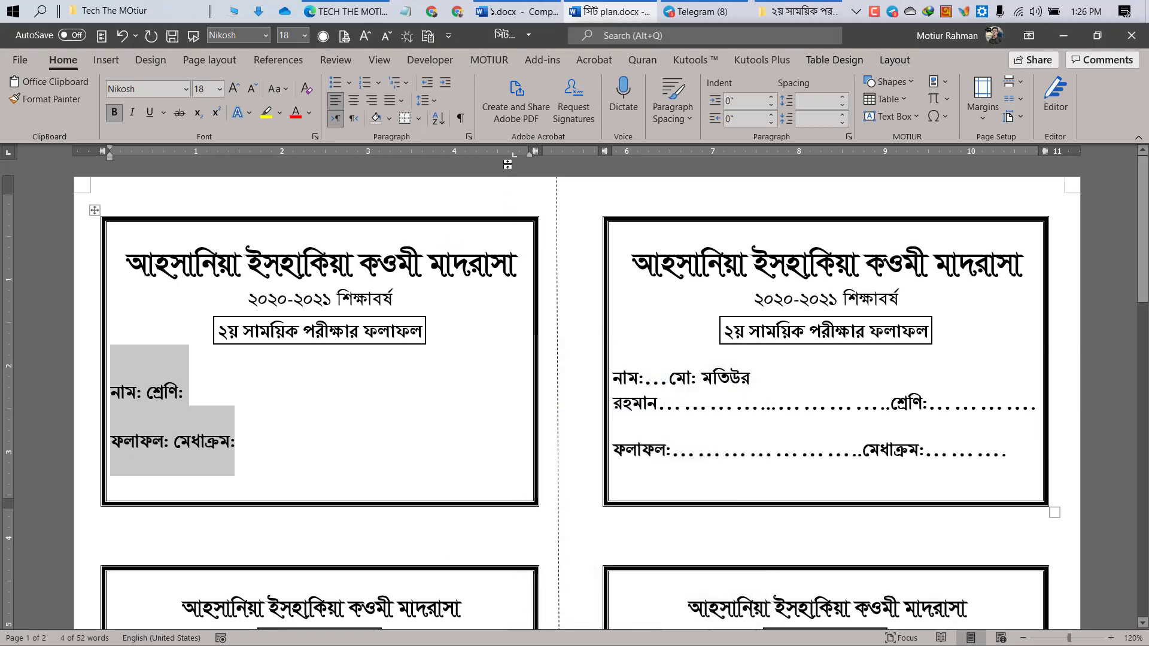
Step: Try underlined blanks after শ্রেণি: and মেধাক্রম:, then delete them again
click(206, 391)
key(Tab)
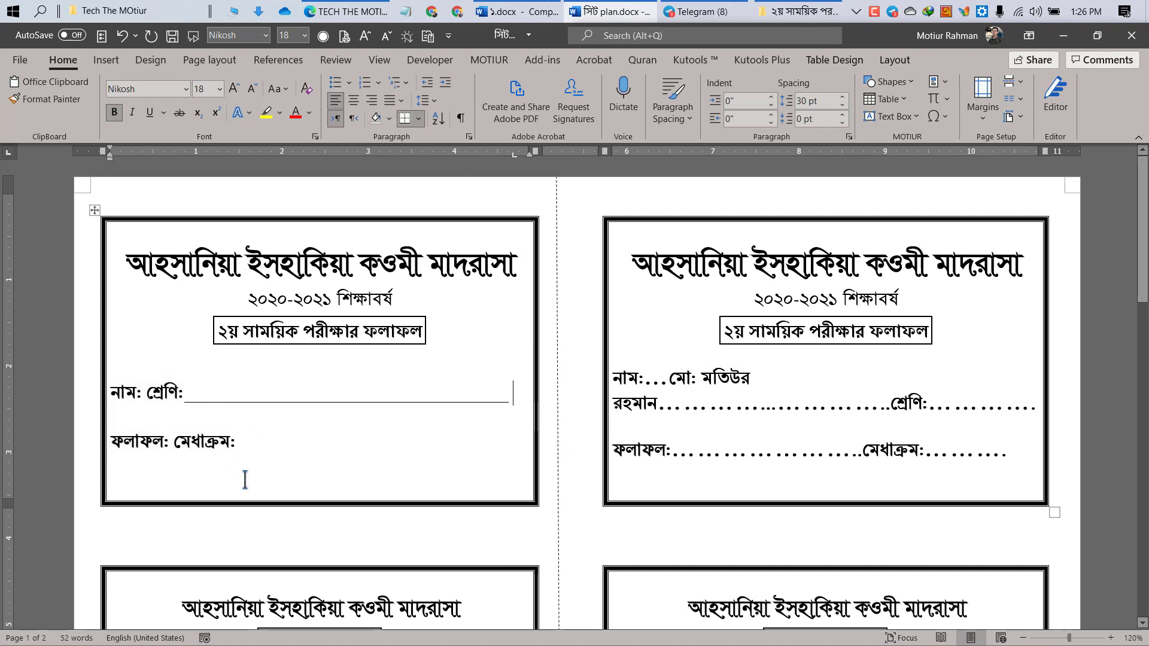
click(260, 446)
key(Tab)
key(BackSpace)
click(258, 394)
key(Delete)
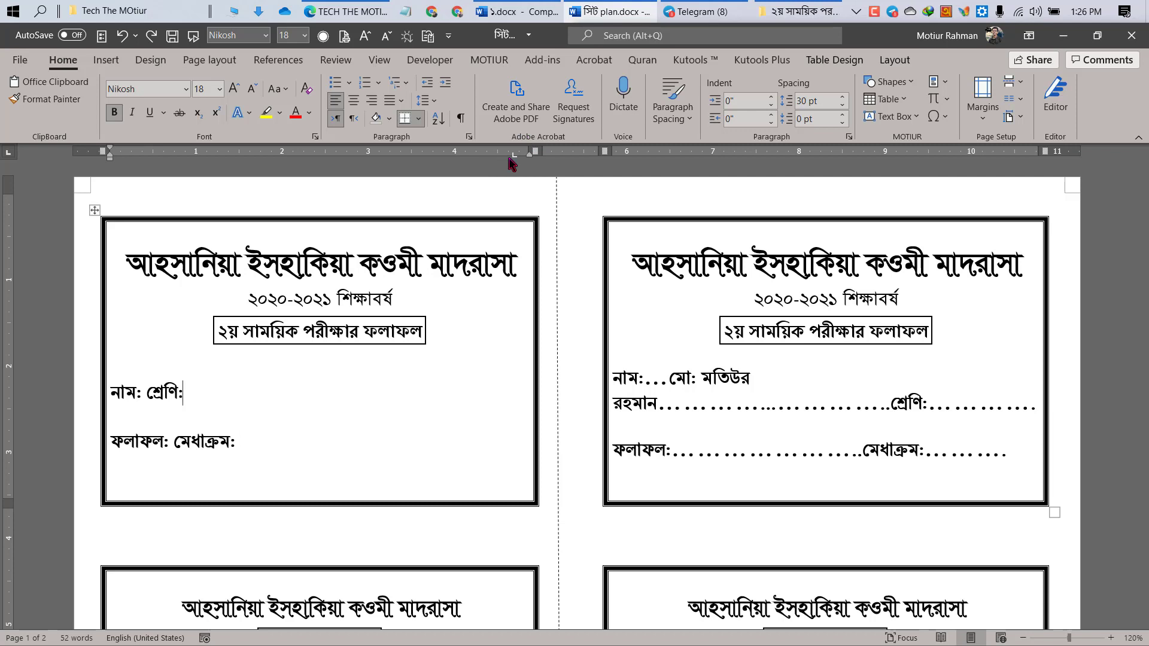
Step: Switch the 4.67" stop to a dotted leader and insert dotted blanks after শ্রেণি: and মেধাক্রম:
double_click(514, 156)
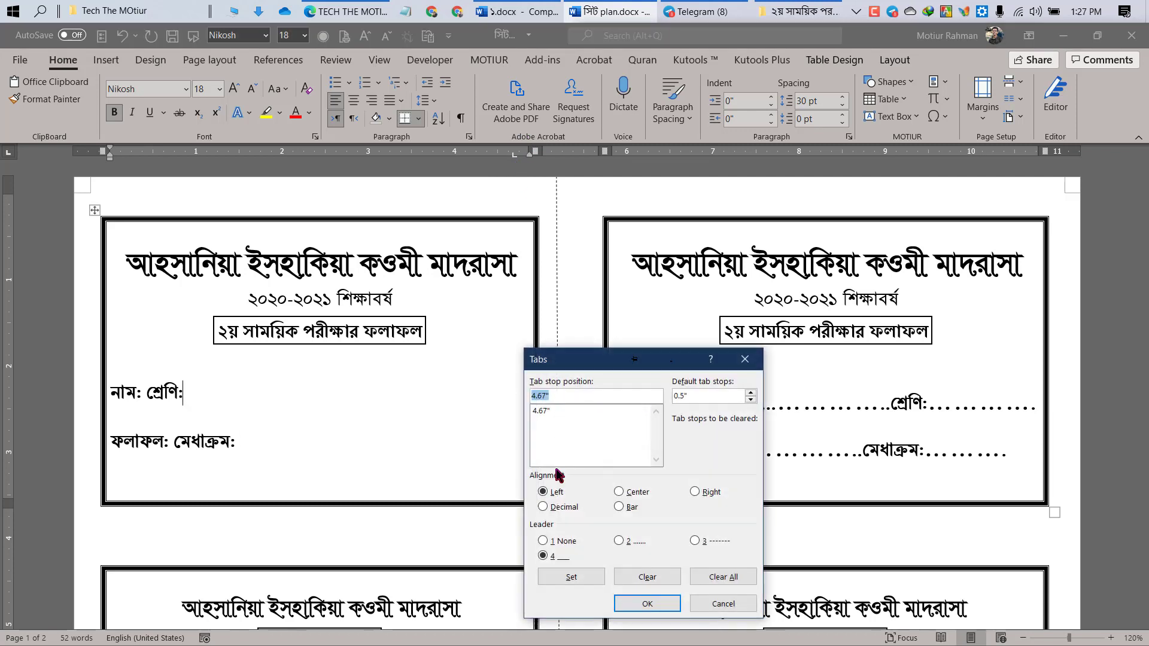
click(618, 541)
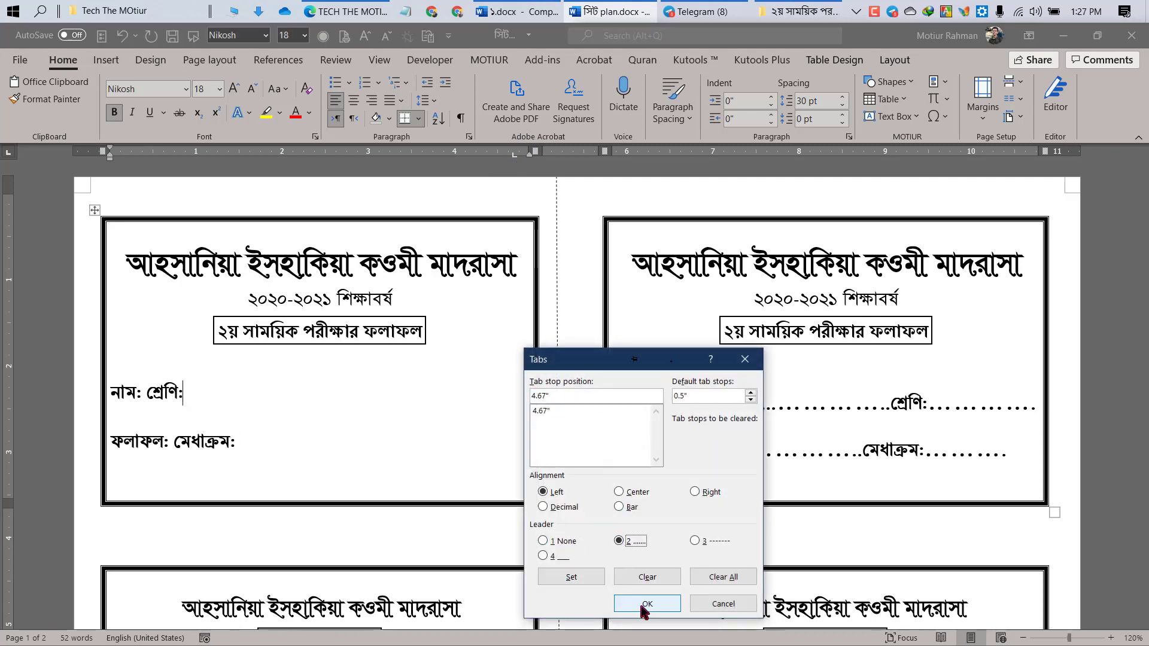
click(647, 603)
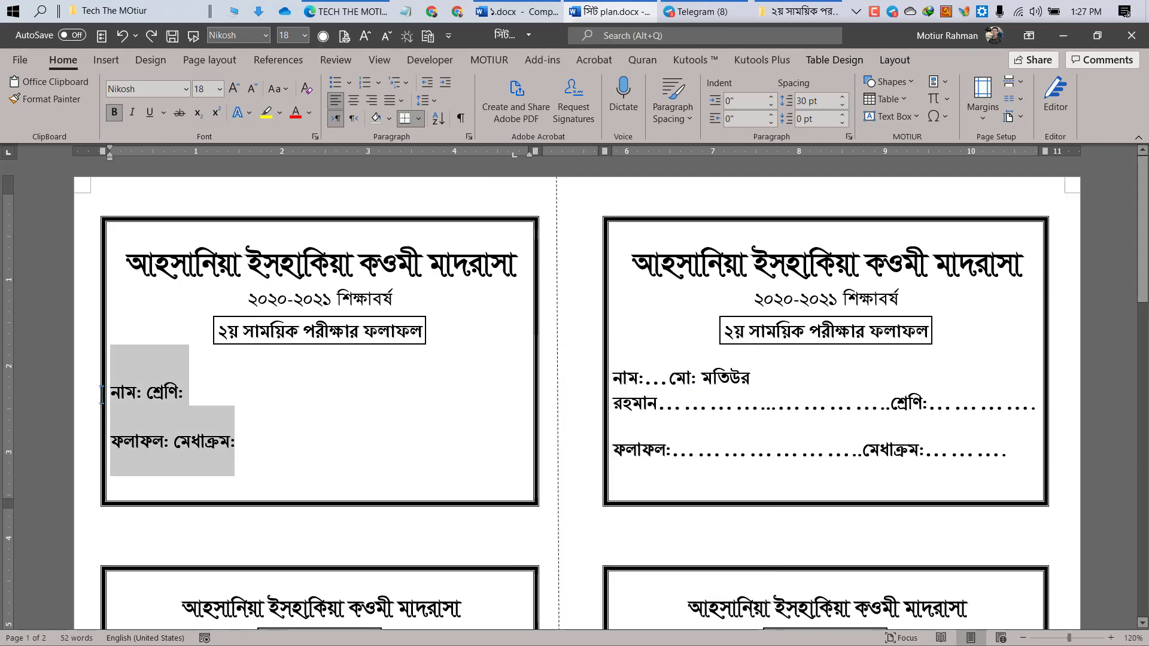
double_click(514, 156)
click(618, 541)
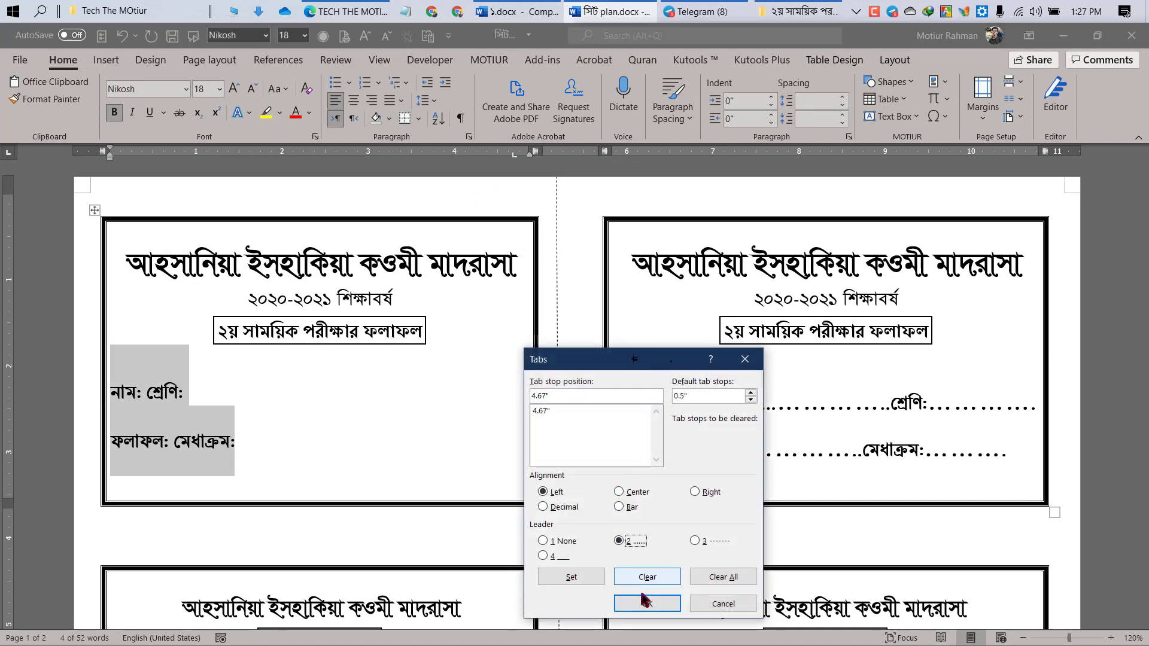
click(647, 603)
click(198, 391)
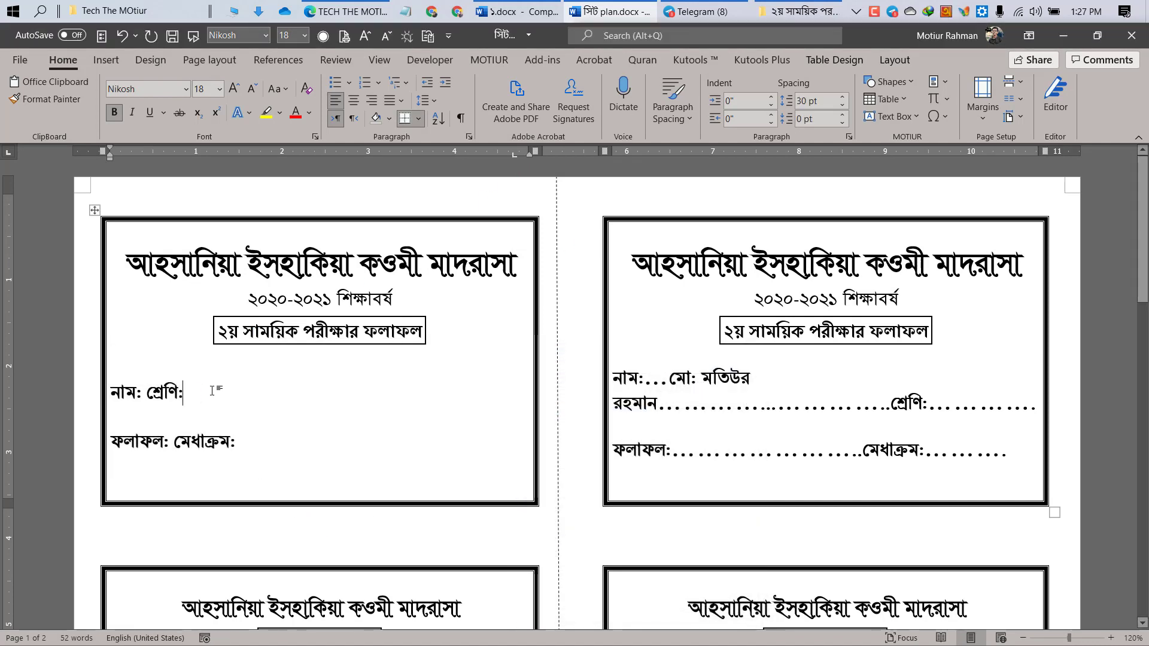
key(Tab)
click(256, 444)
key(Tab)
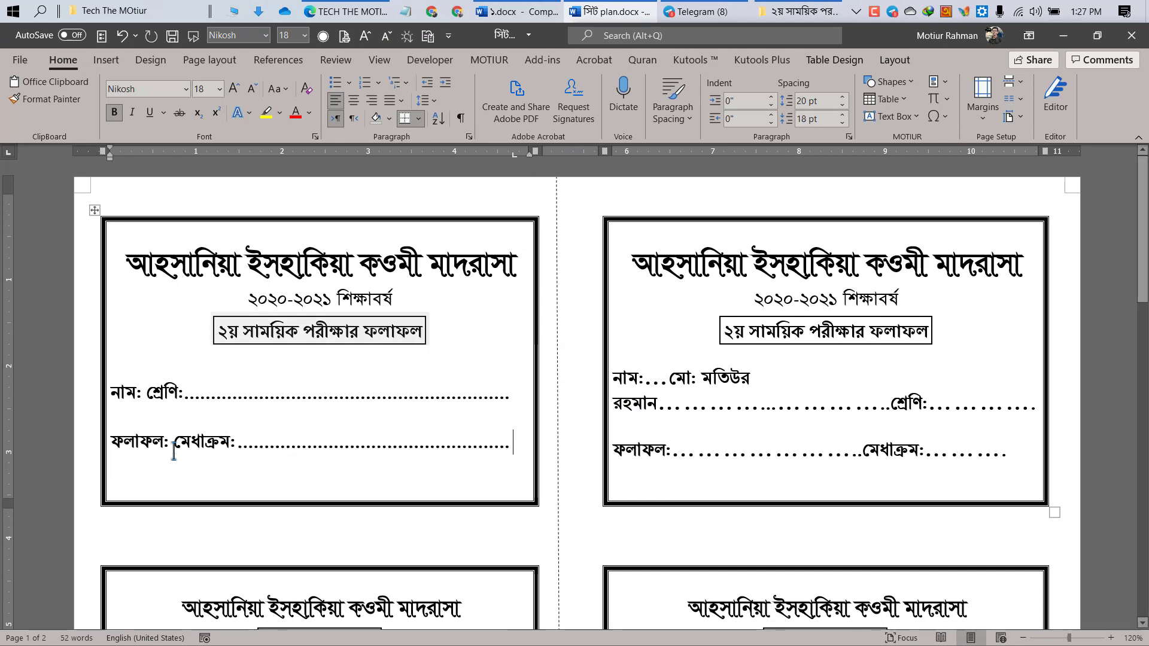
click(371, 397)
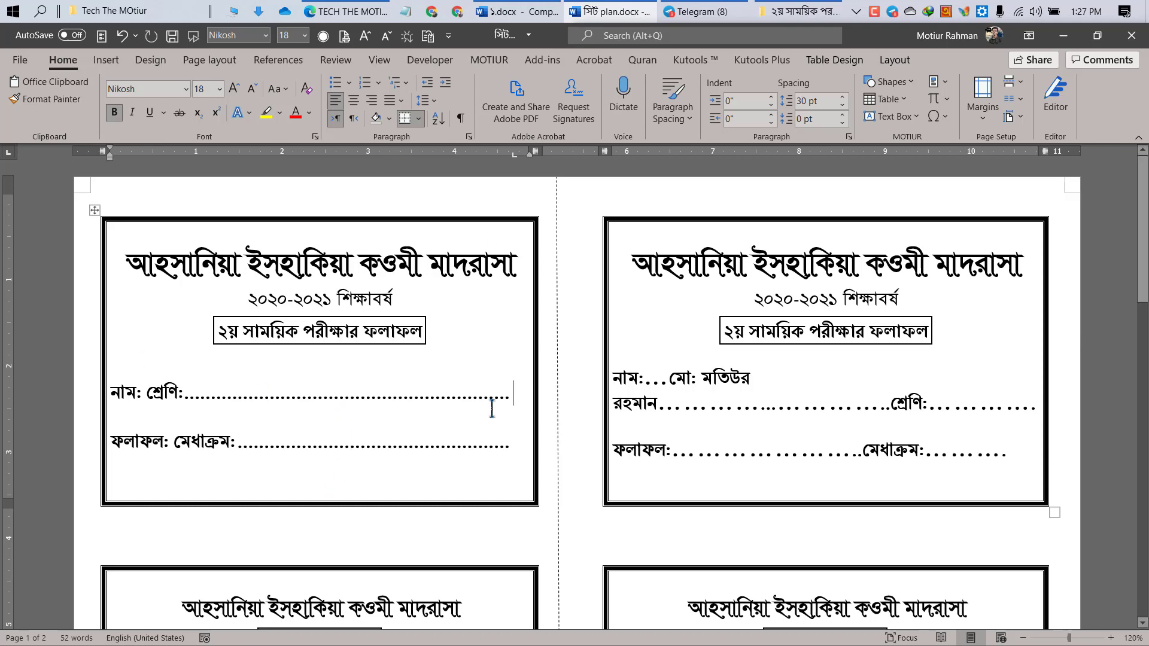
drag(406, 445, 114, 350)
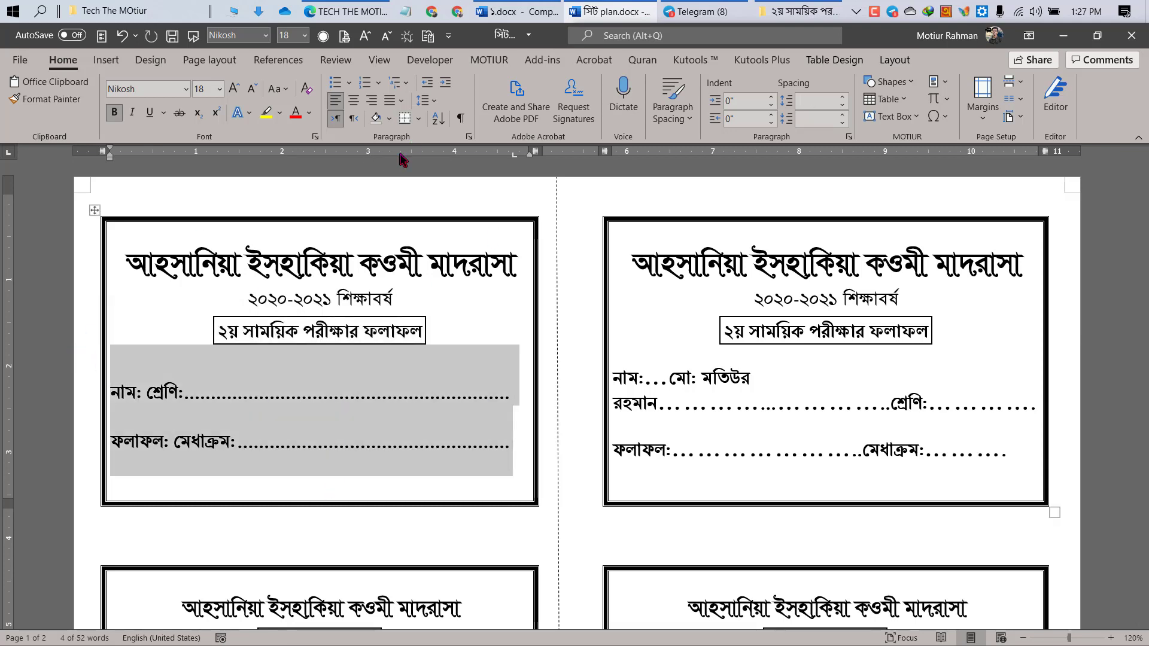
Step: Drag the tab stop to 3.34", give it a dotted leader, and turn on formatting marks
mouse_move(400, 157)
mouse_down()
mouse_move(374, 174)
mouse_move(399, 154)
mouse_up()
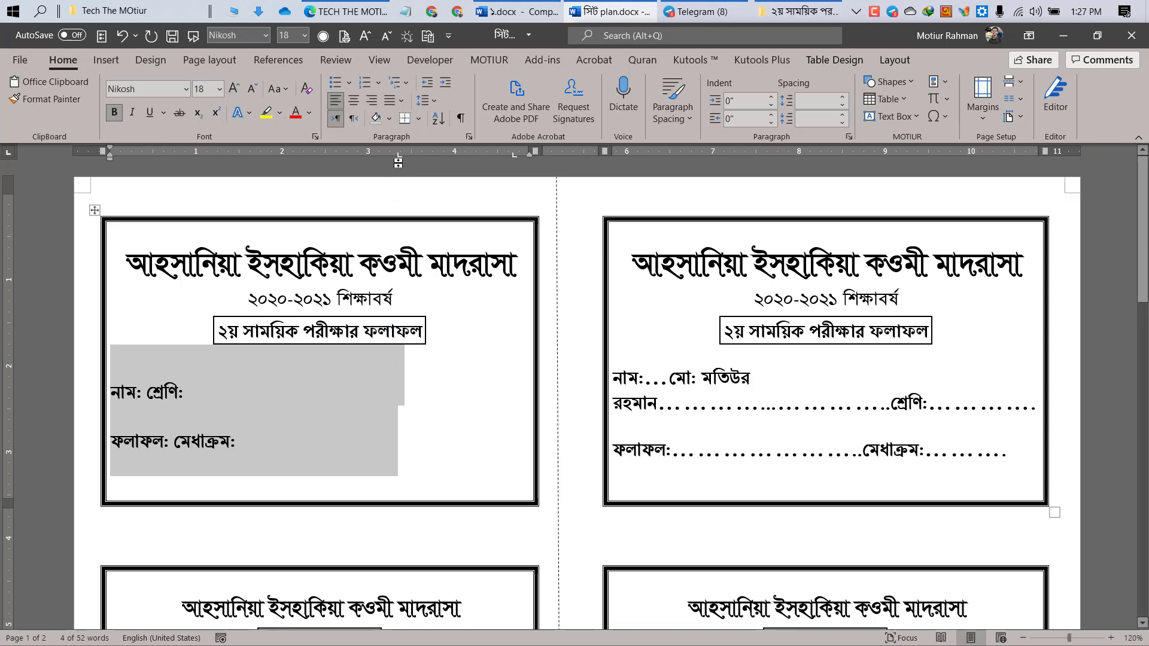
double_click(398, 156)
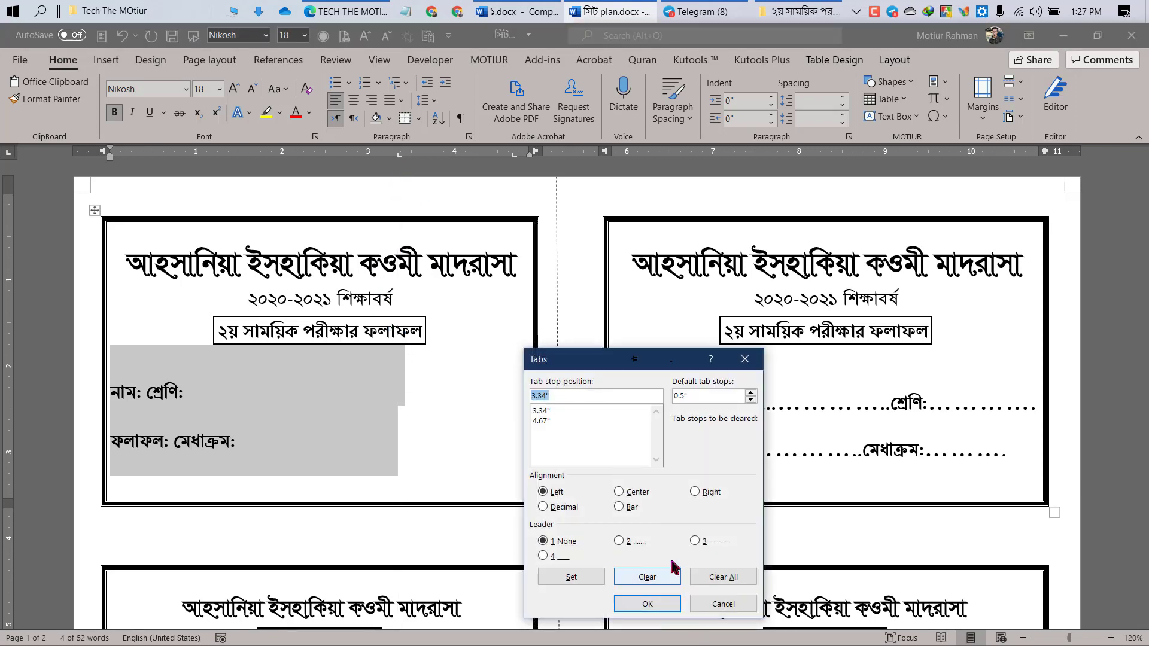
click(618, 541)
click(647, 604)
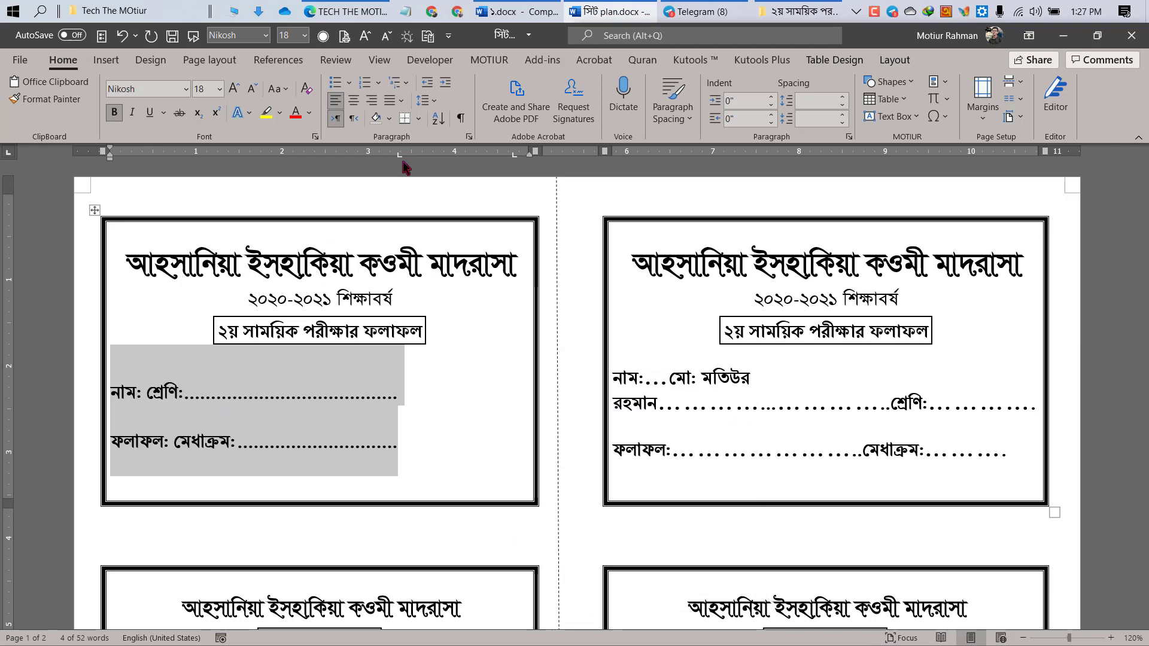
click(402, 399)
click(461, 118)
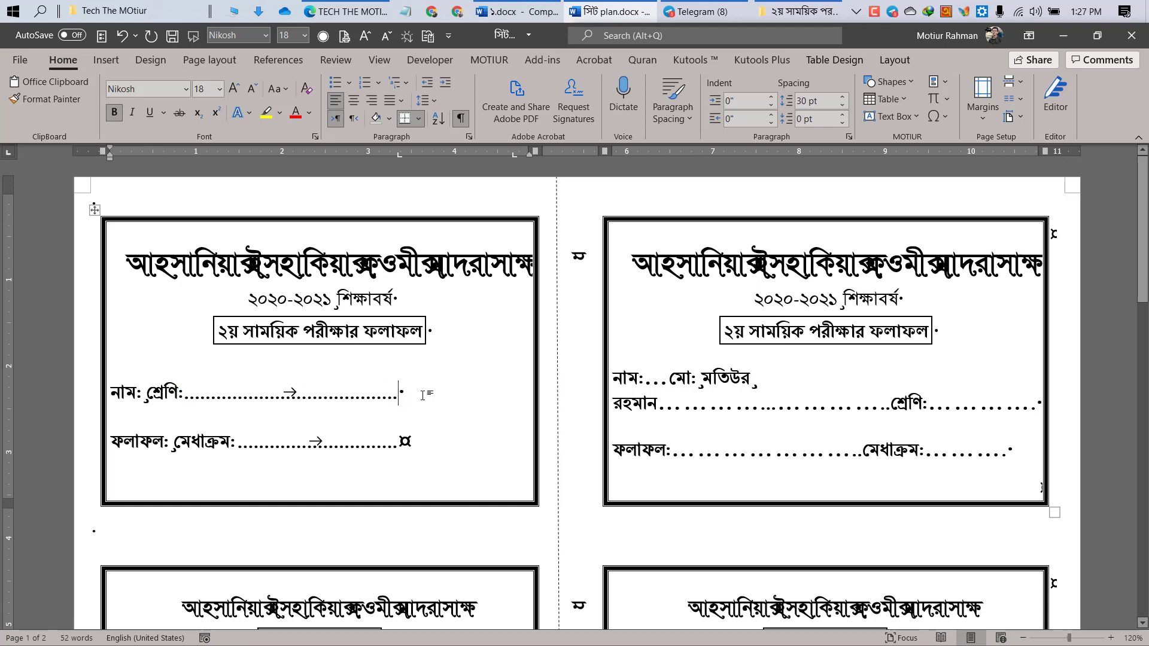
Step: Add a dotted tab-leader blank after নাম: so শ্রেণি: shifts right
click(461, 118)
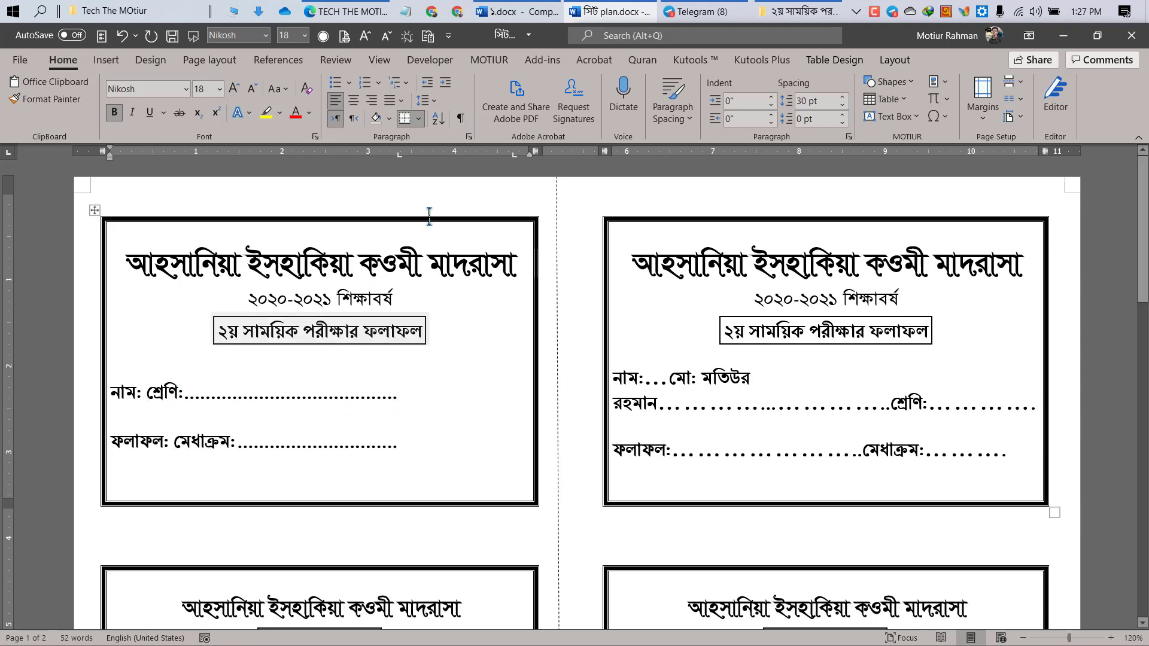
click(461, 120)
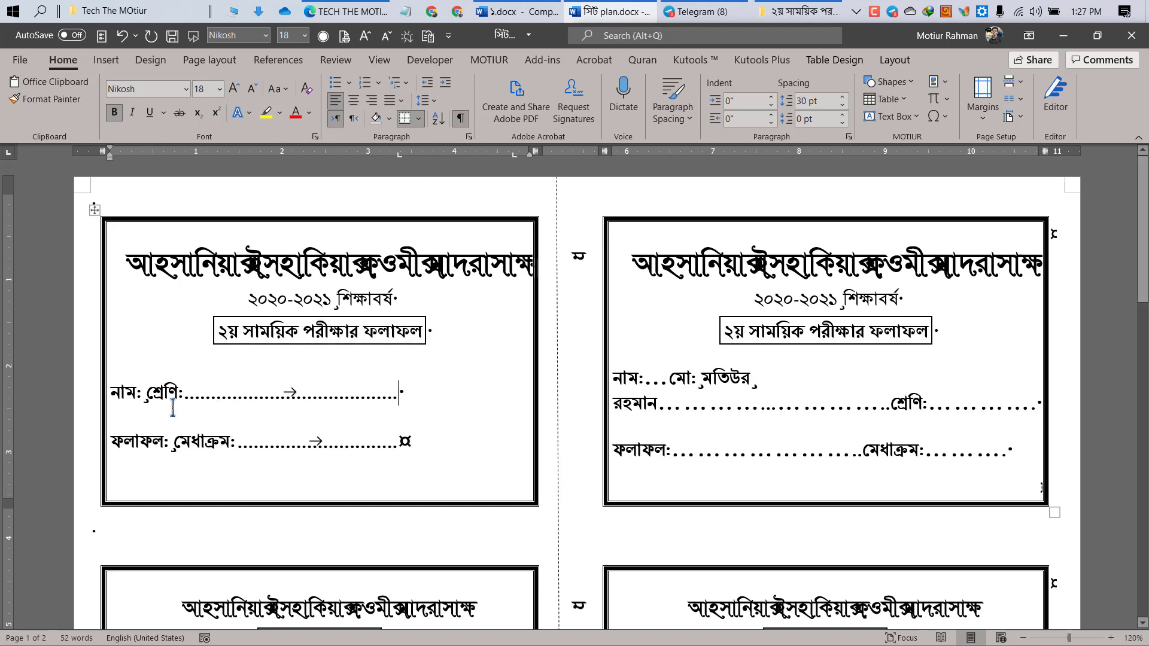
click(147, 390)
key(Tab)
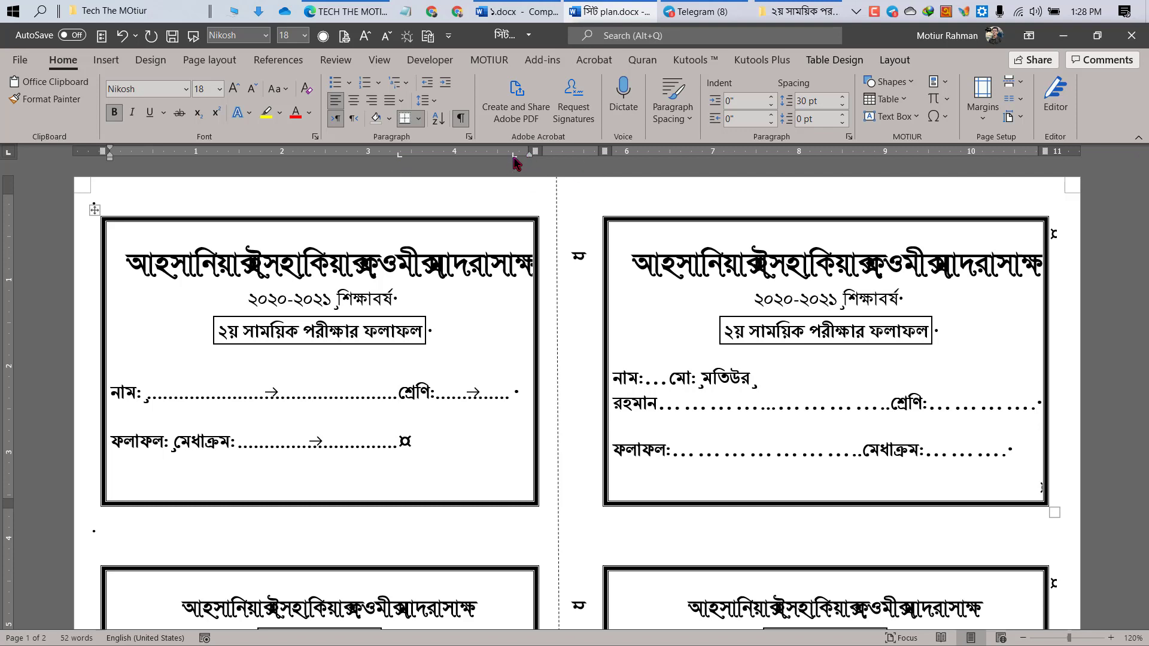
Step: Add a dotted blank after ফলাফল: pushing মেধাক্রম: right, and hide formatting marks
click(175, 446)
key(Tab)
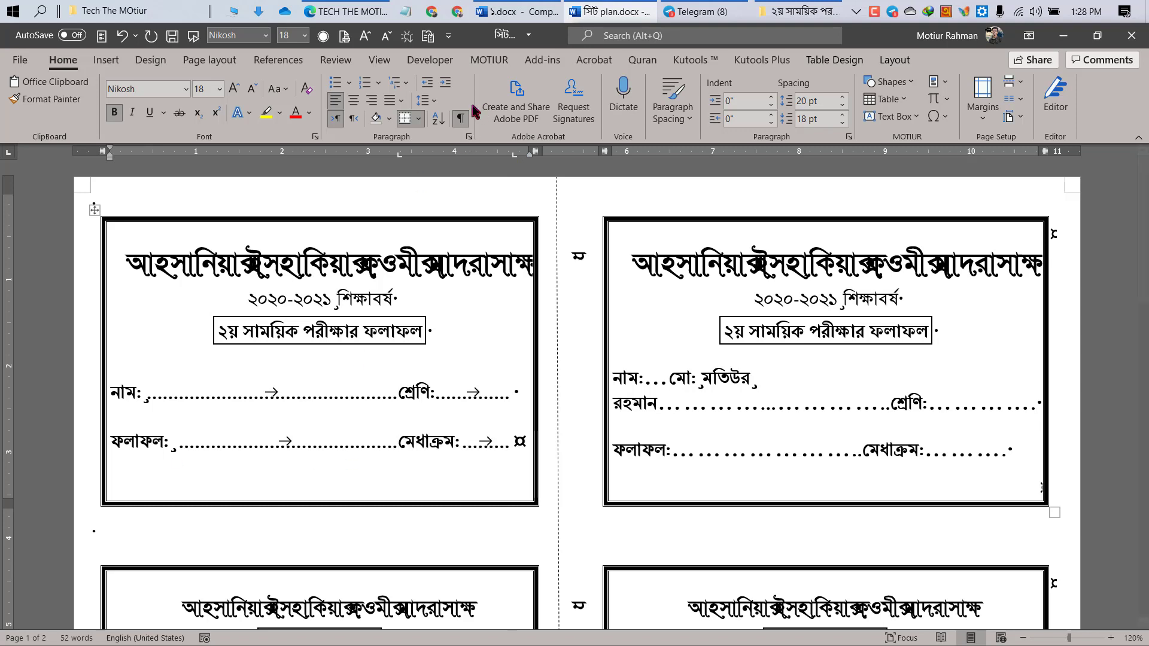
click(458, 120)
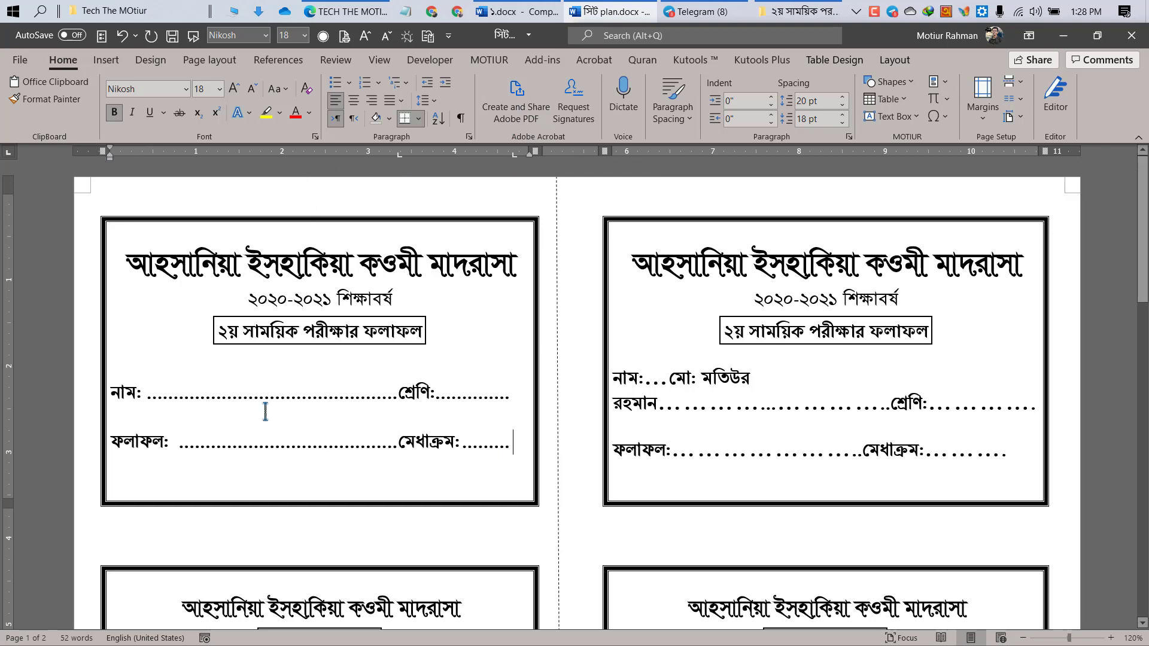
Step: Add a 0.22" tab stop to the নাম and ফলাফল lines and indent both to it
drag(509, 472, 117, 389)
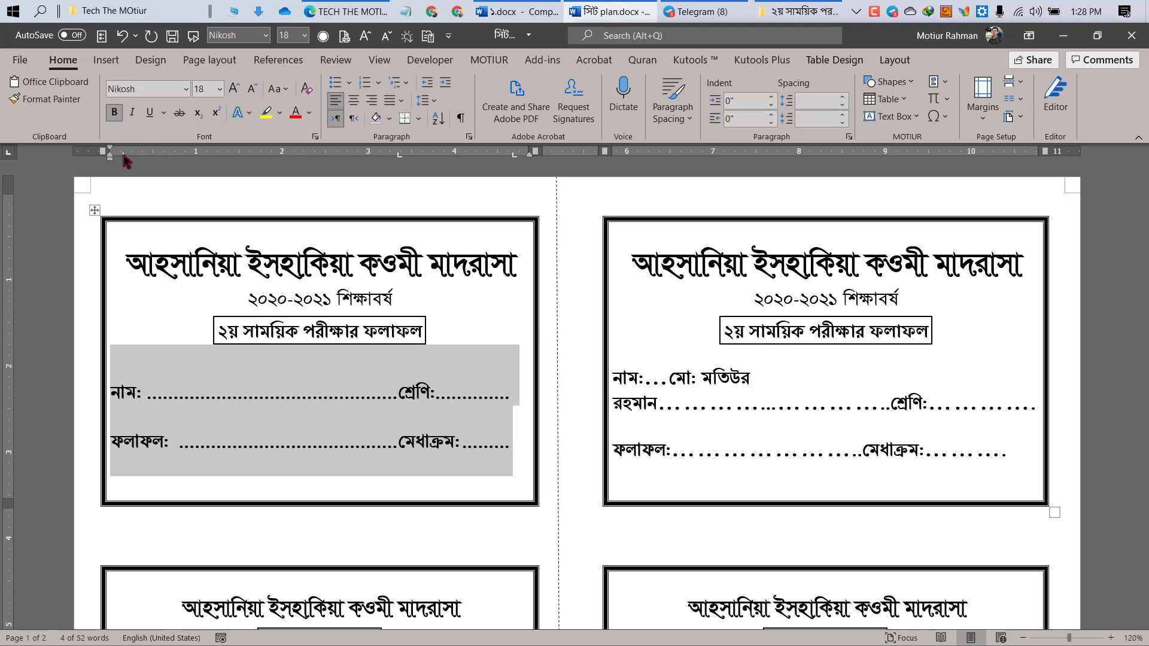
drag(124, 157, 130, 156)
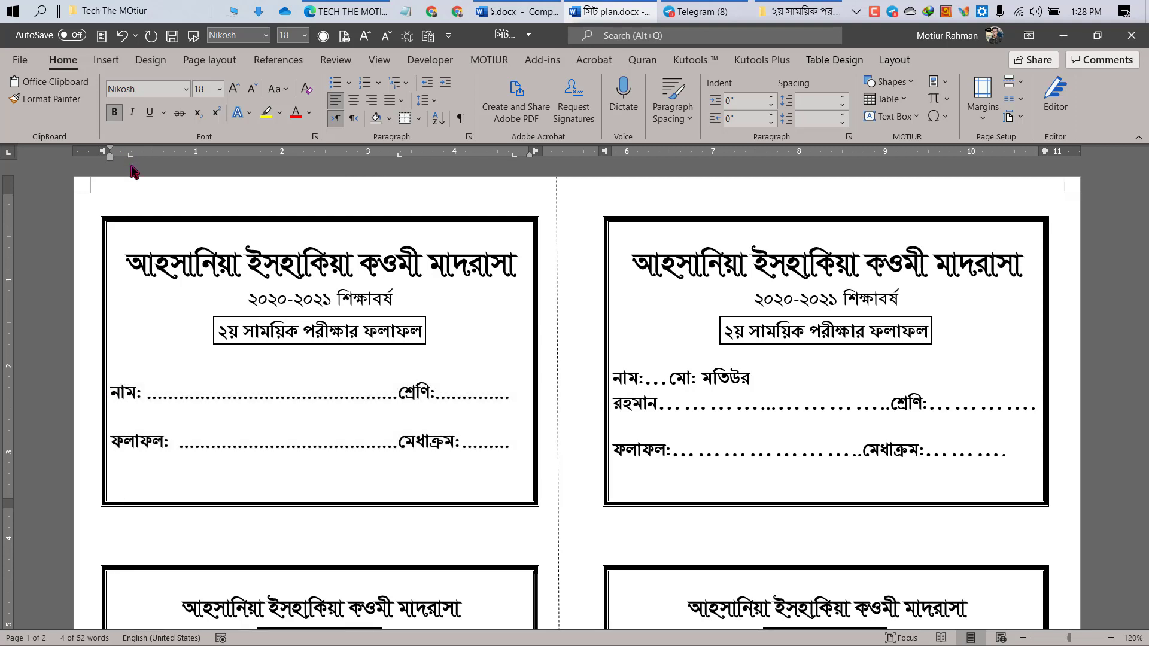
click(116, 395)
key(Tab)
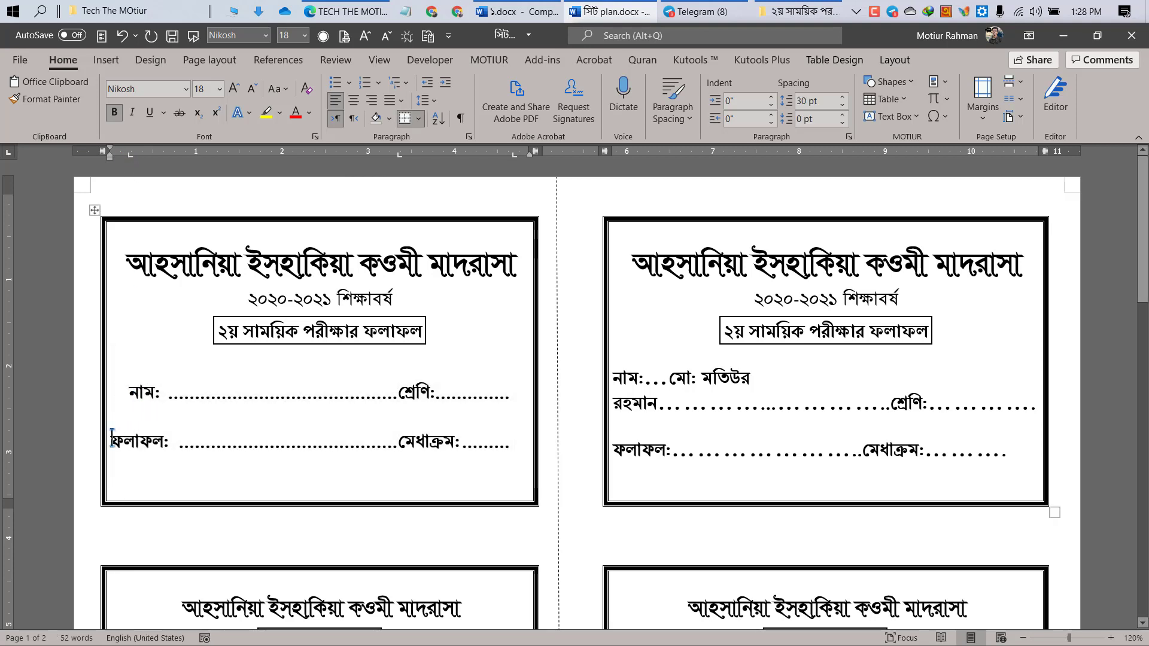
key(Tab)
key(Up)
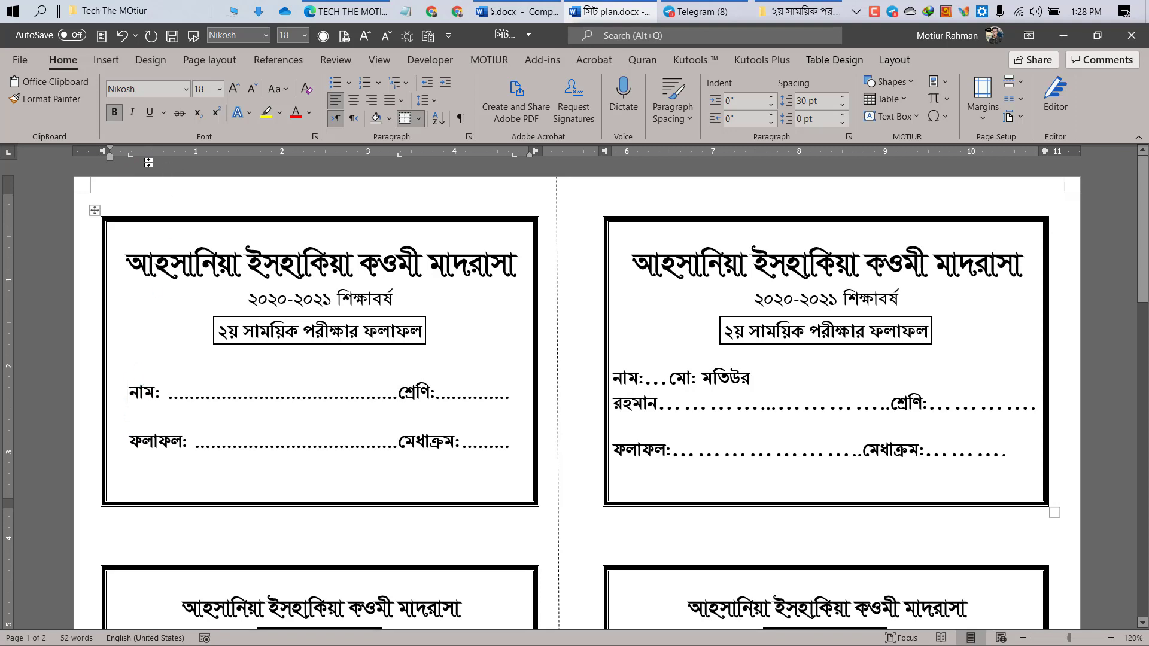
Step: Check the left card's tab stops in the Tabs dialog, then reselect and deselect both lines
double_click(128, 156)
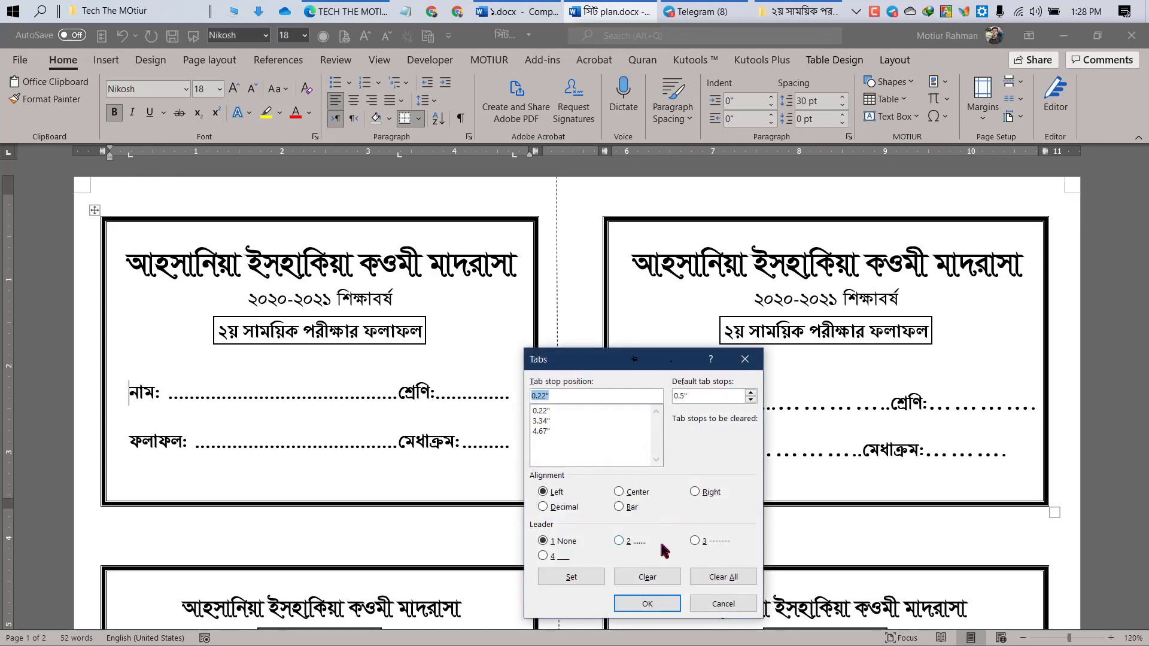
click(646, 606)
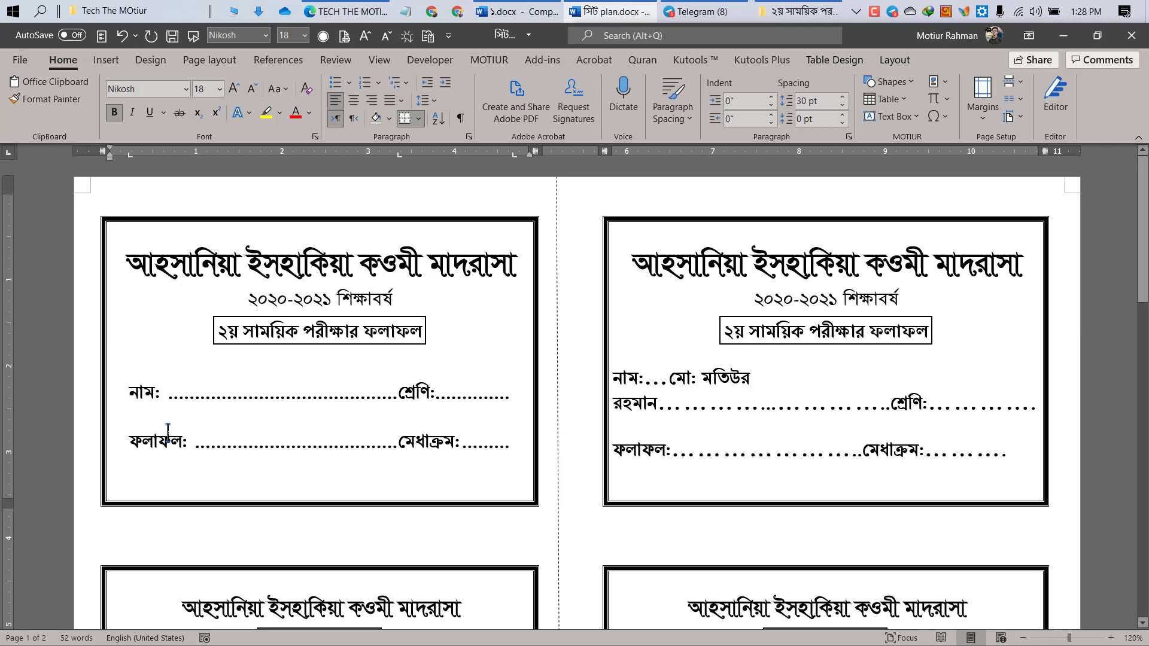
drag(131, 359, 518, 455)
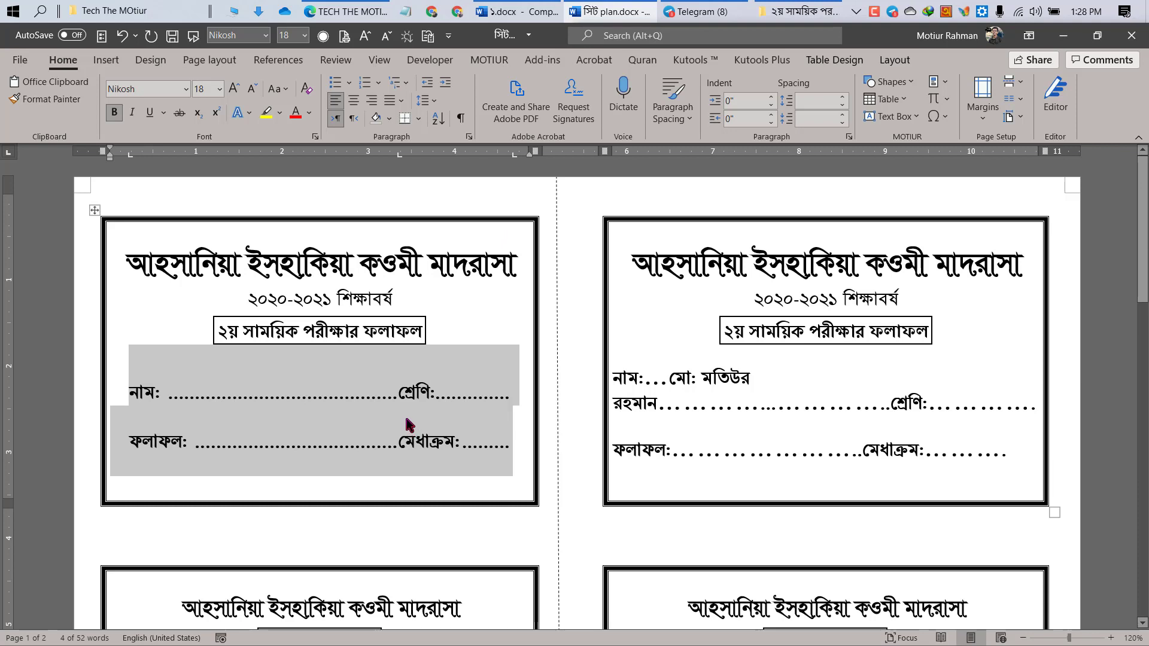
click(346, 383)
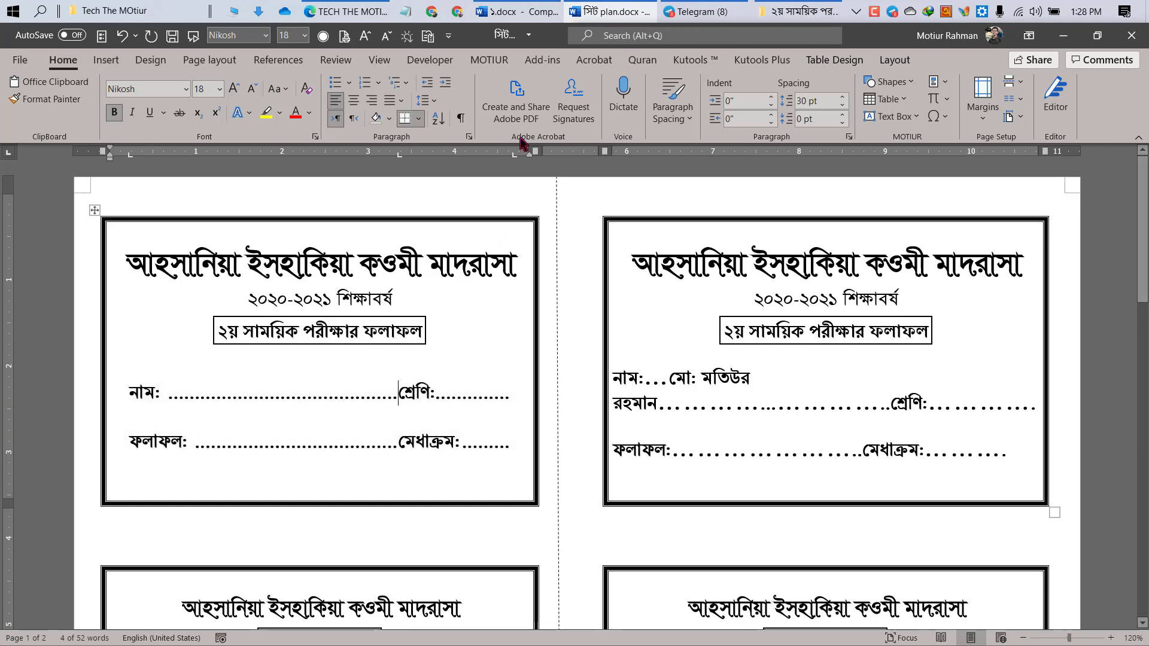